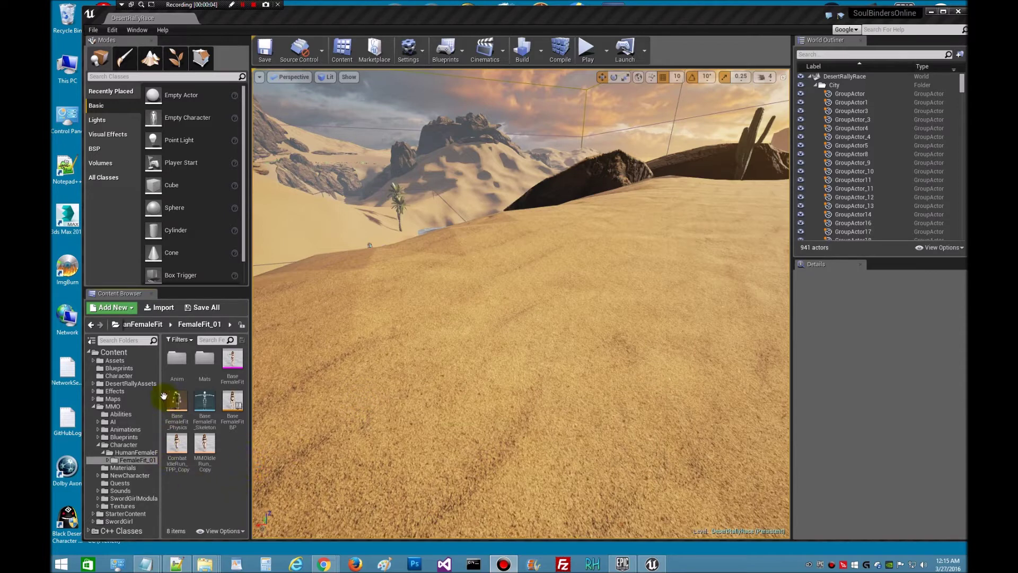
Open the ModularPlayerFemale blueprint from the MMO/Blueprints folder and move its editor window up so it is fully accessible
mouse_move(227, 382)
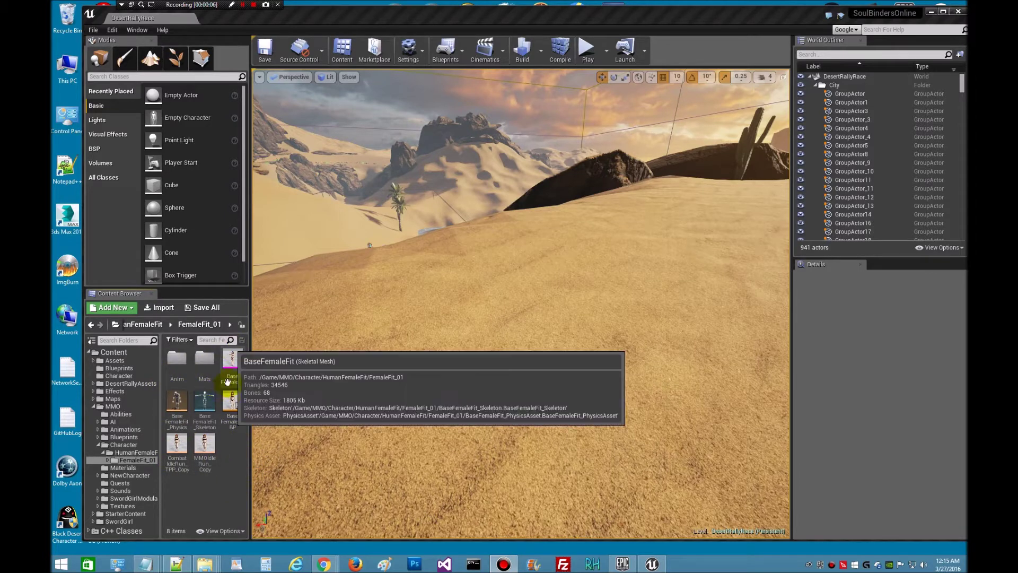
click(124, 437)
scroll(244, 409, down, 5)
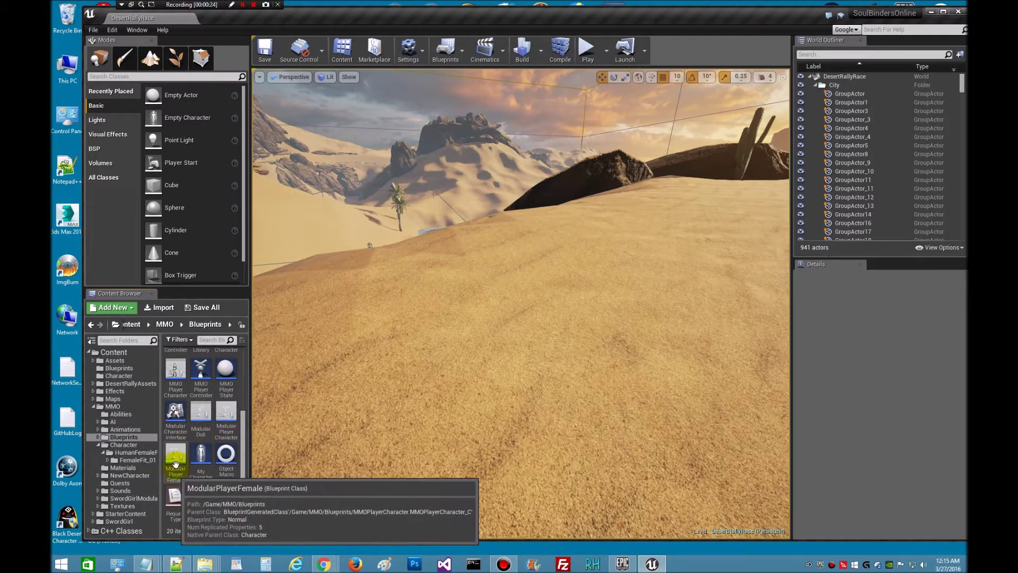
click(175, 455)
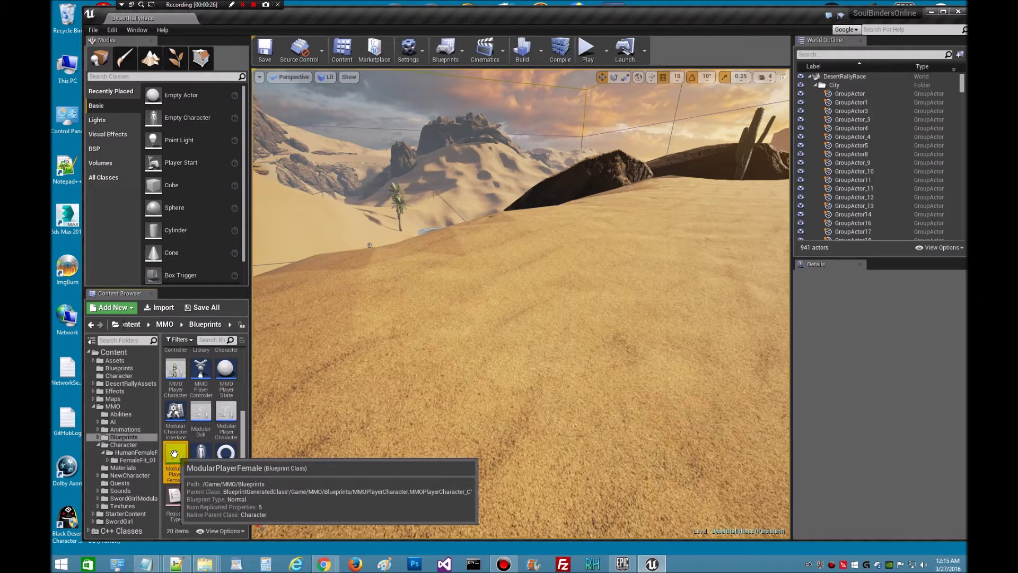
drag(174, 454, 496, 413)
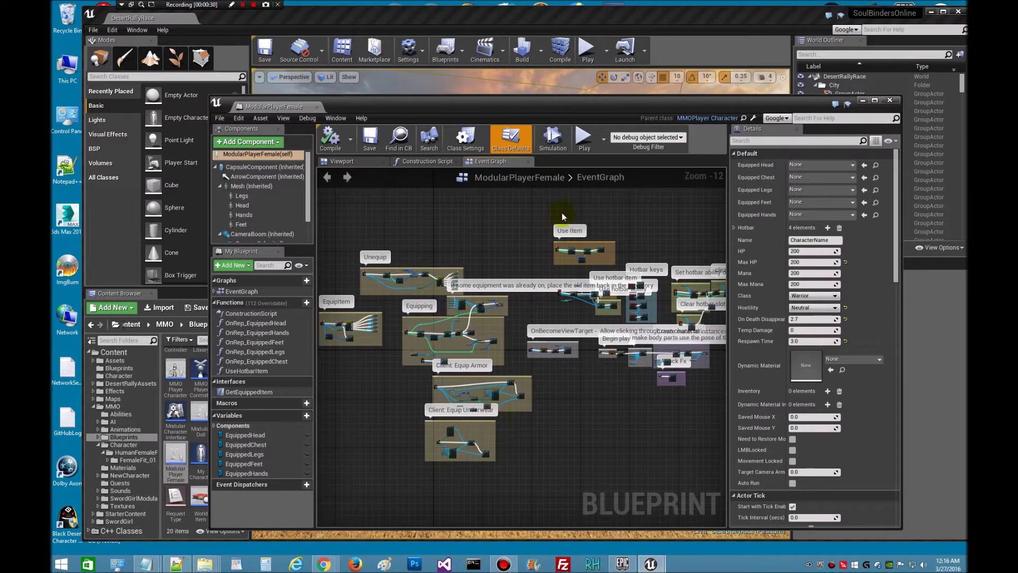
drag(616, 104, 592, 59)
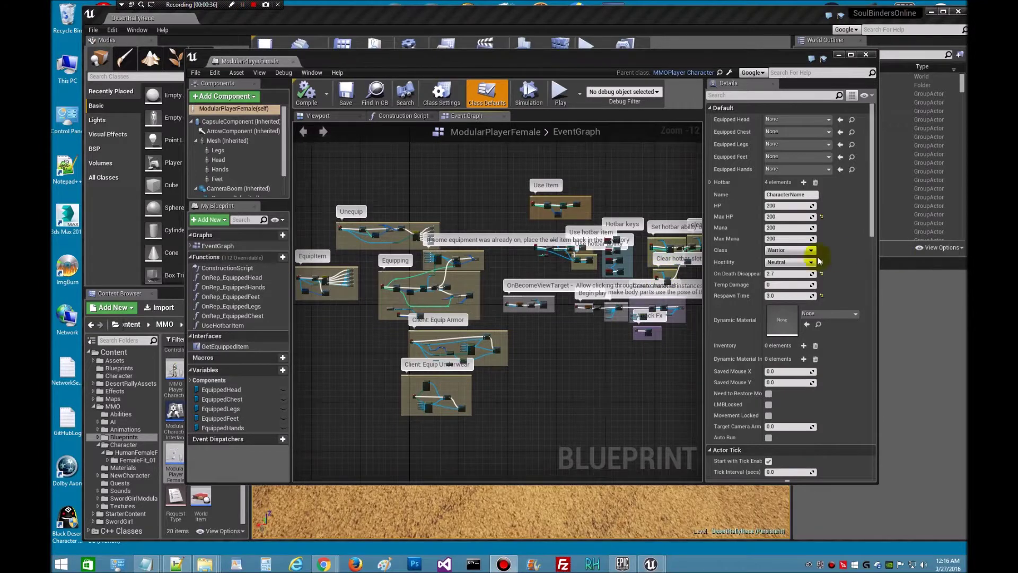
Set the skeletal mesh of the blueprint's inherited Mesh component to BaseFemaleFit
click(221, 142)
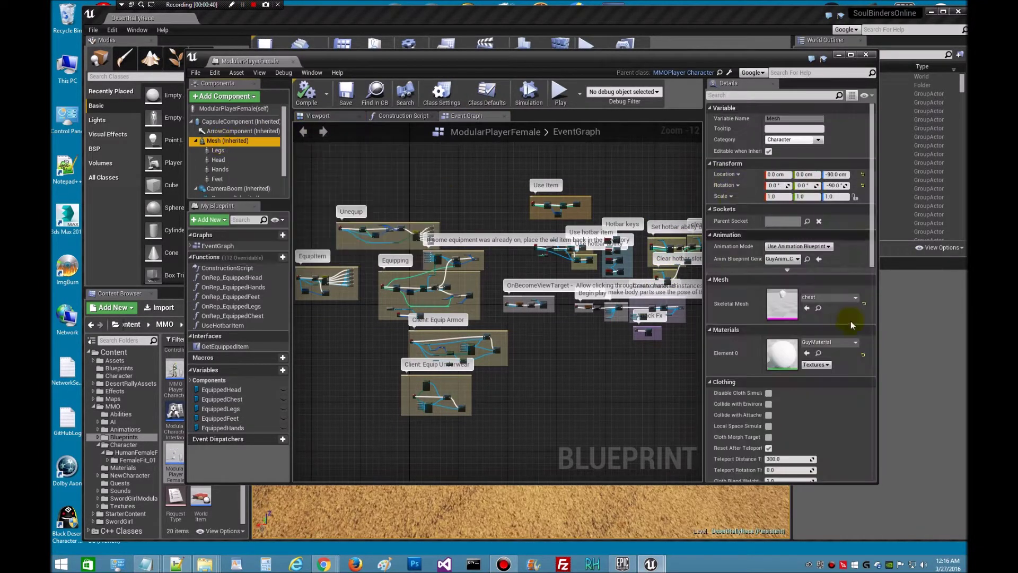
click(873, 265)
scroll(874, 273, down, 2)
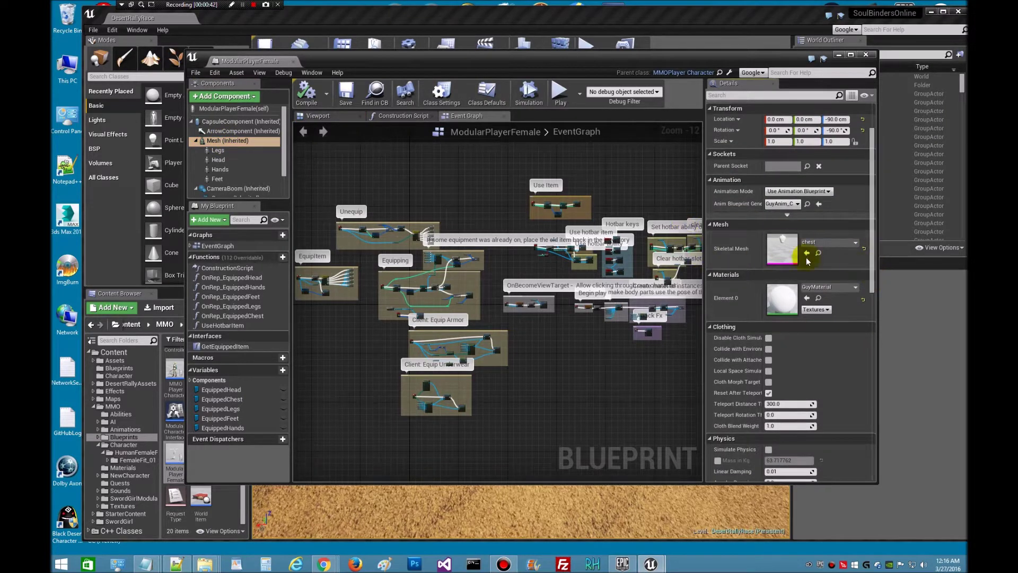
click(855, 243)
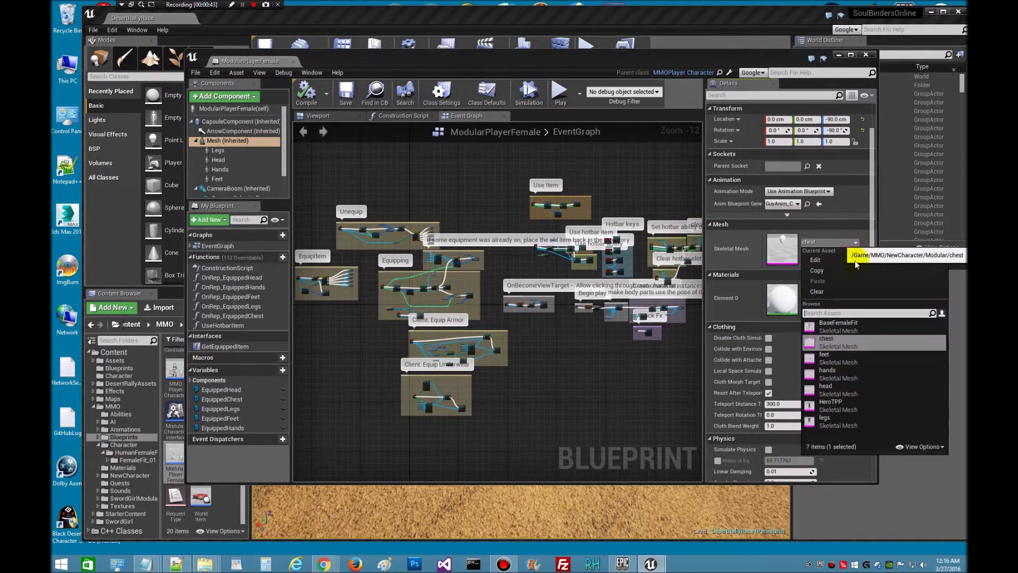
click(848, 325)
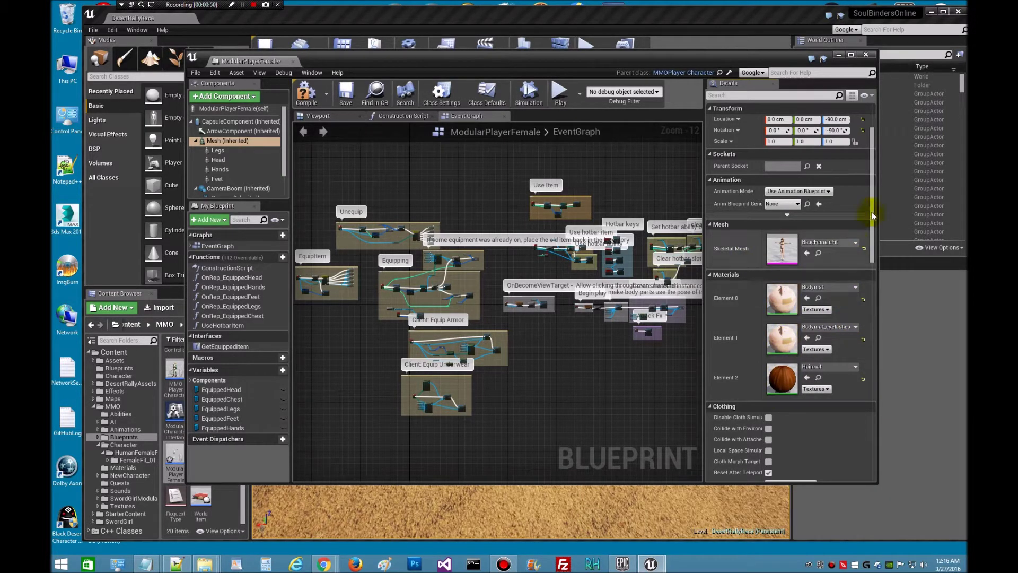
drag(872, 221, 870, 196)
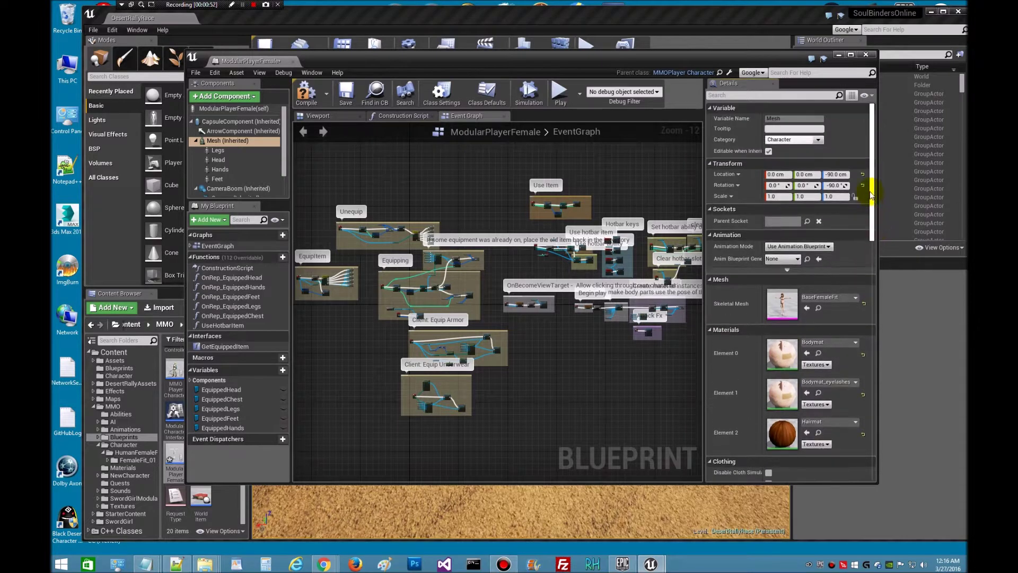
Clear the skeletal mesh assigned to the Legs and Head components
click(218, 151)
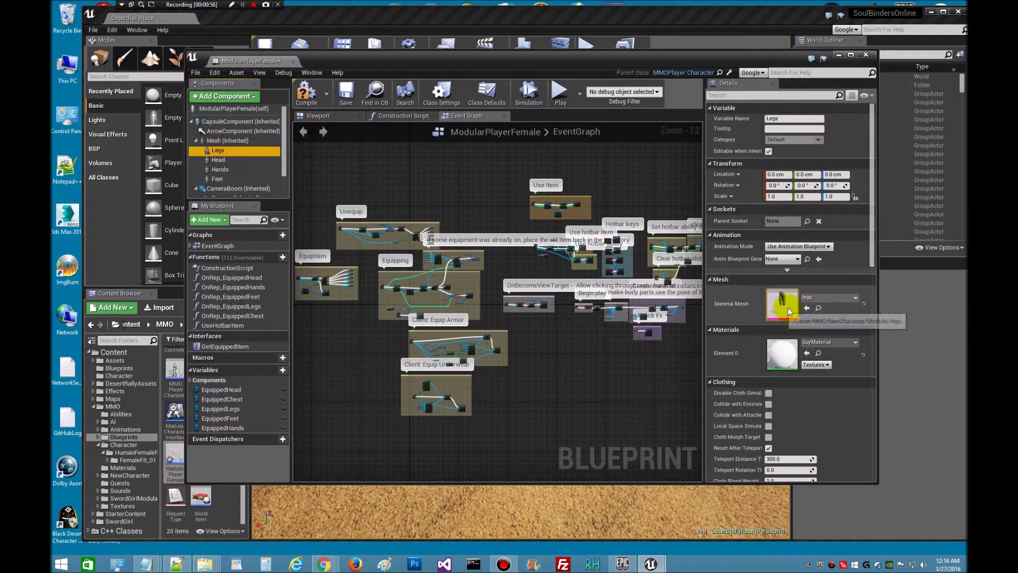
click(834, 306)
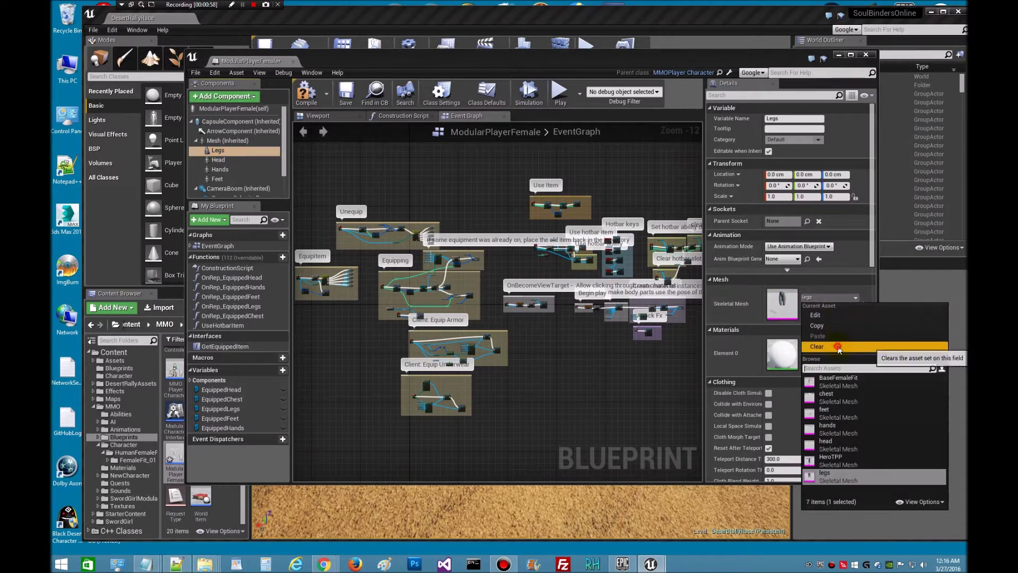
click(809, 344)
click(218, 160)
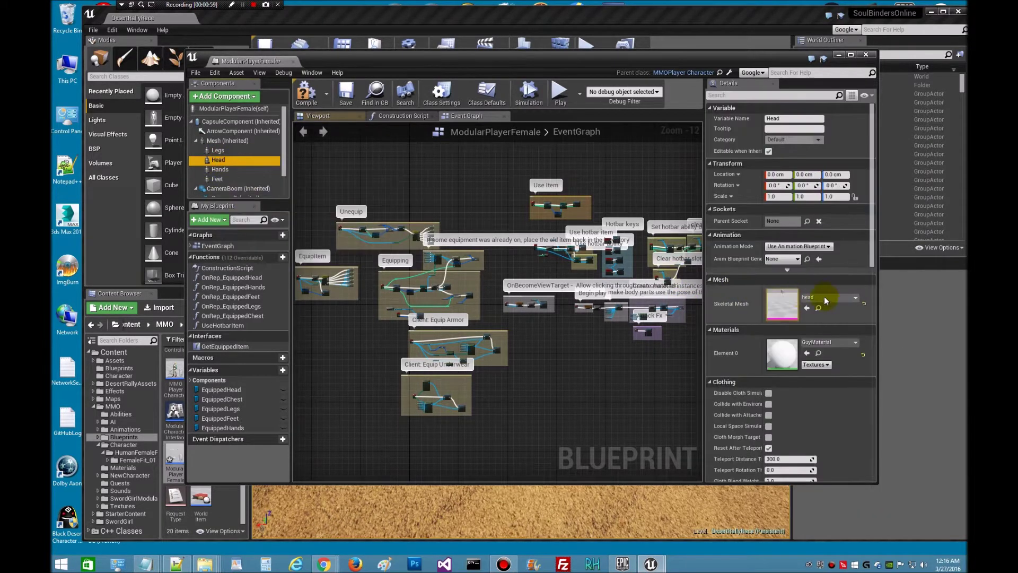
click(839, 309)
click(811, 345)
Clear the skeletal mesh of the Hands and Feet components, and compile the blueprint
click(218, 169)
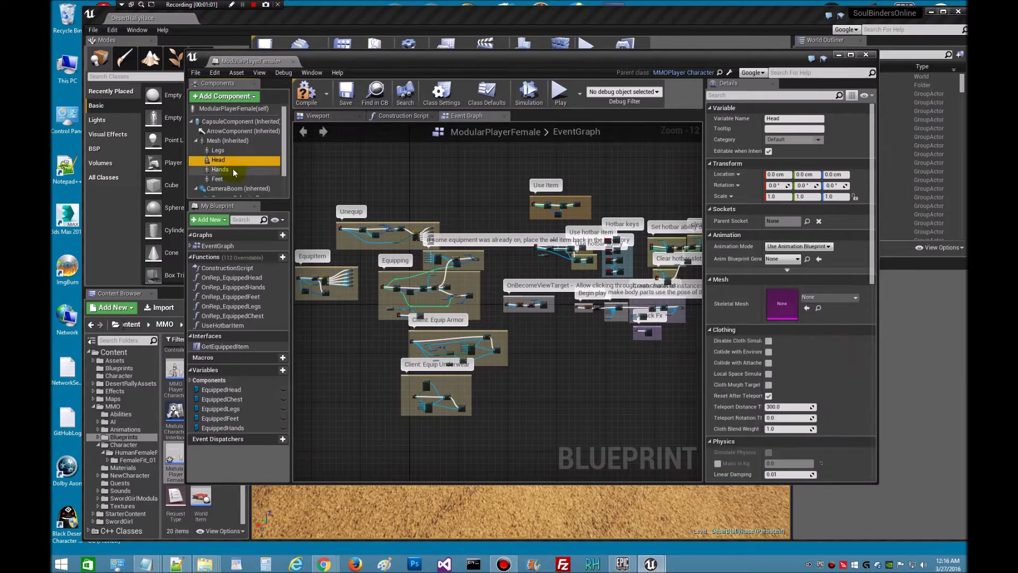
click(841, 304)
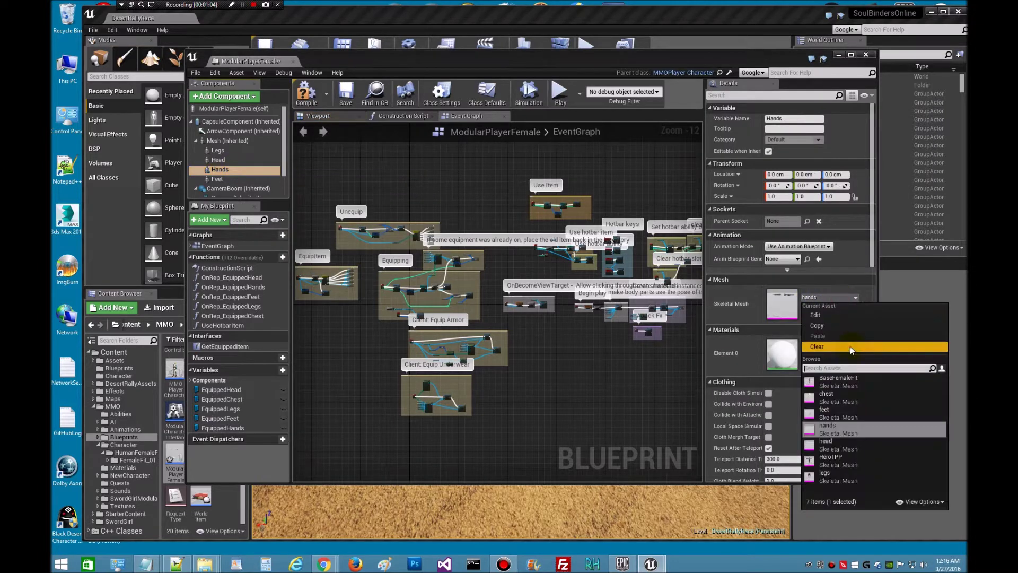
click(850, 345)
click(217, 178)
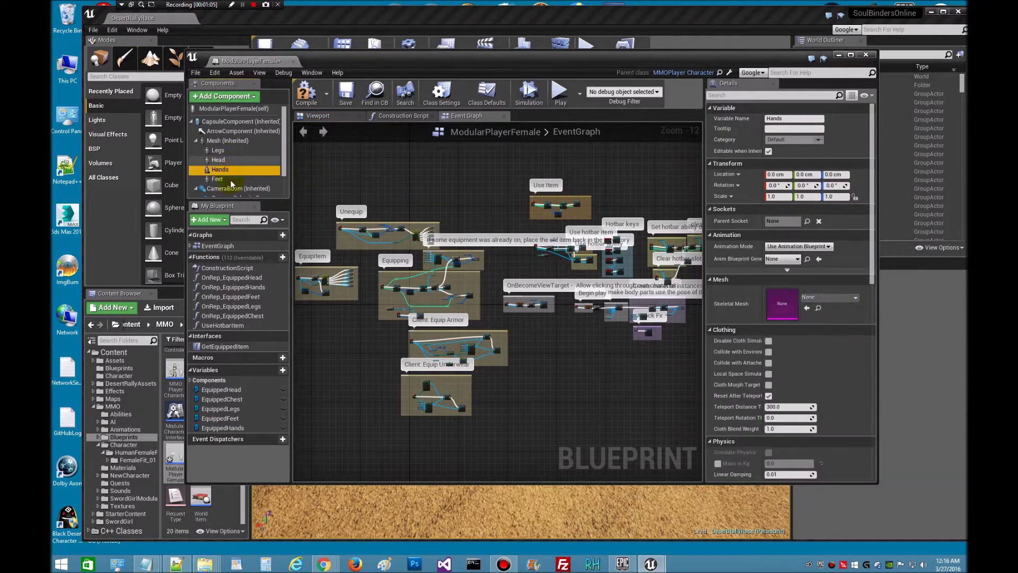
click(829, 296)
click(817, 346)
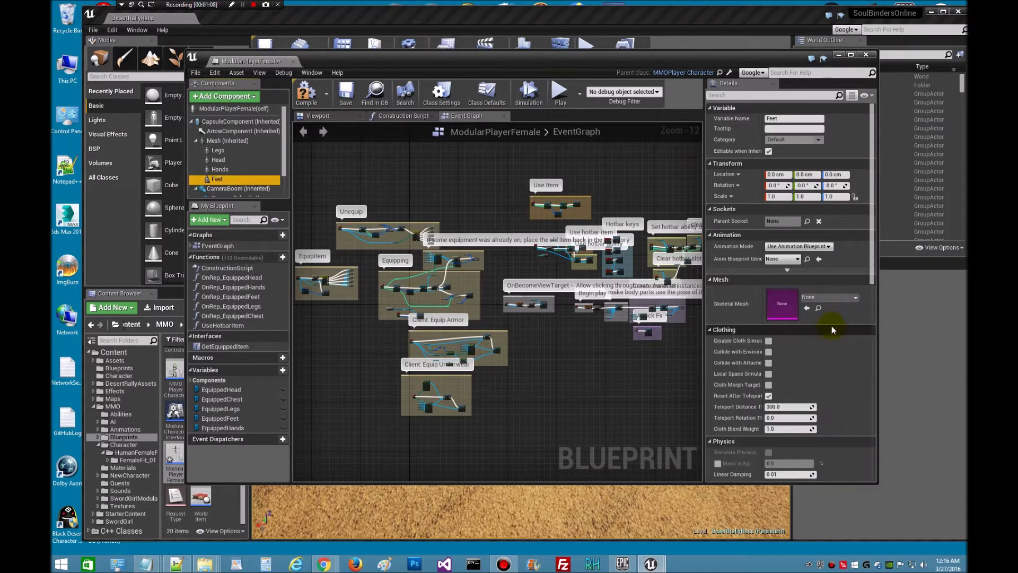
click(306, 95)
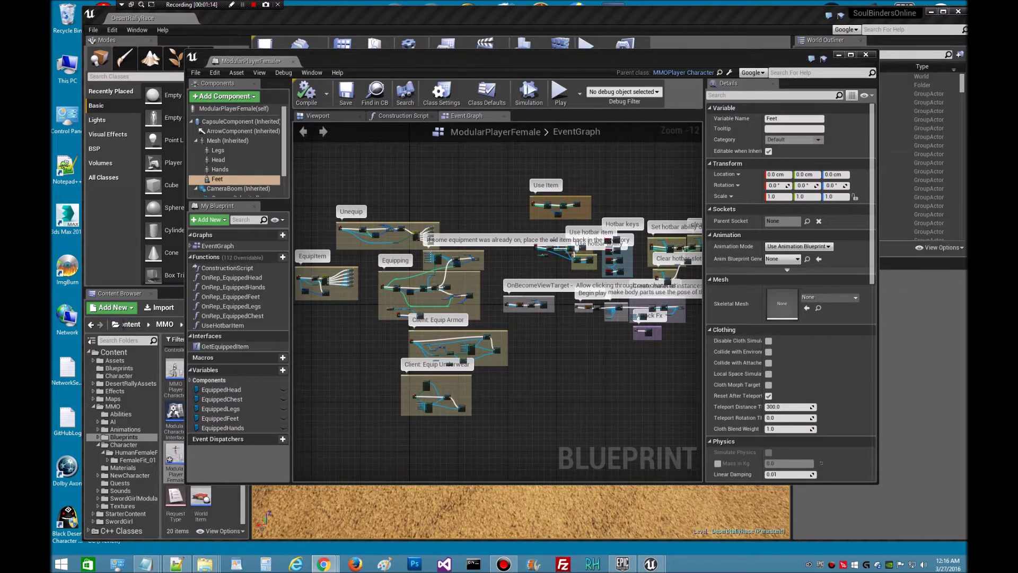
Switch to the browser and read the Mixamo community comment on splitting a character into body parts and importing them into UE4
key(alt+Tab)
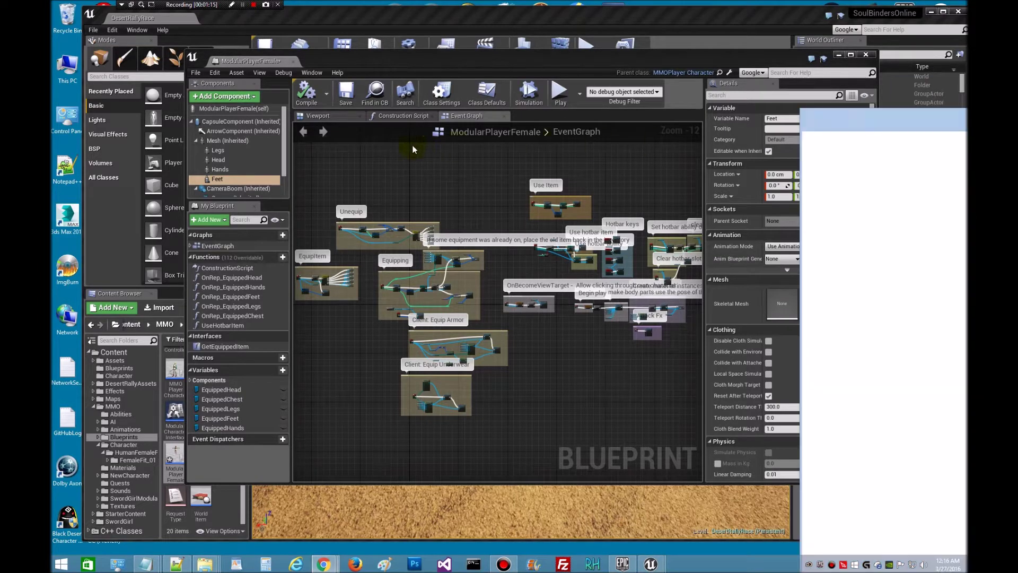
drag(209, 95, 175, 72)
scroll(725, 261, up, 6)
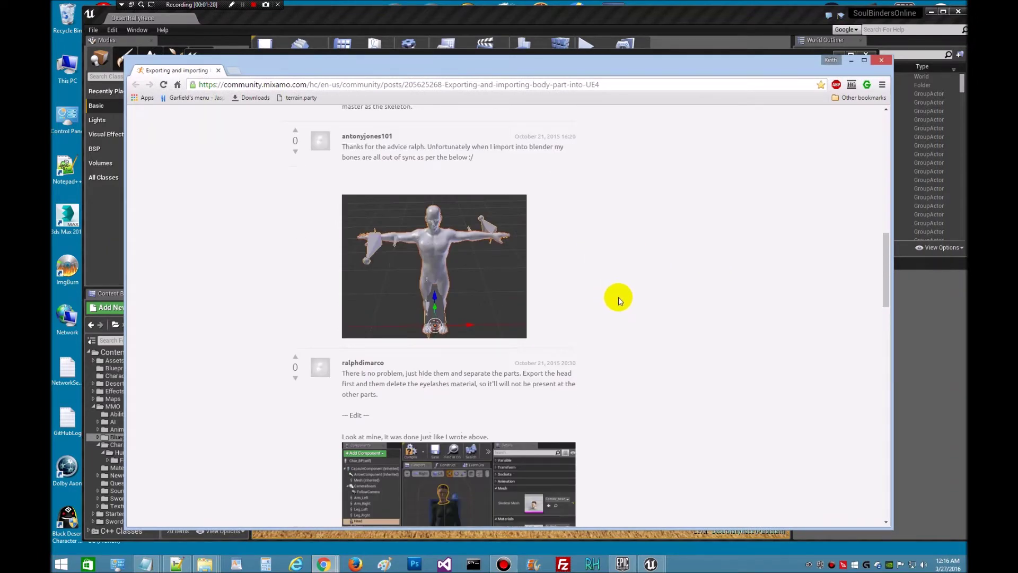
scroll(622, 297, up, 6)
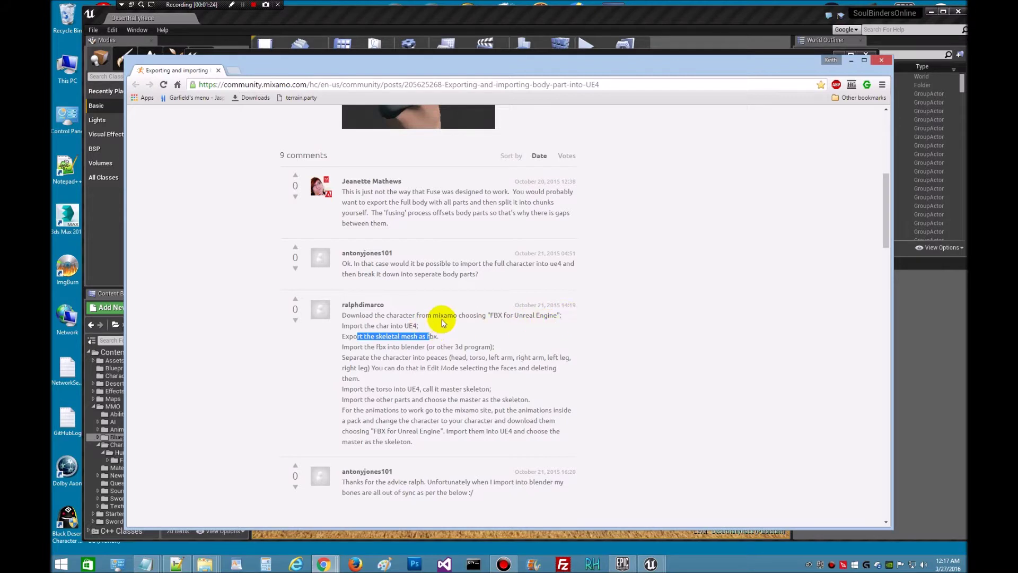
click(446, 321)
drag(378, 347, 436, 348)
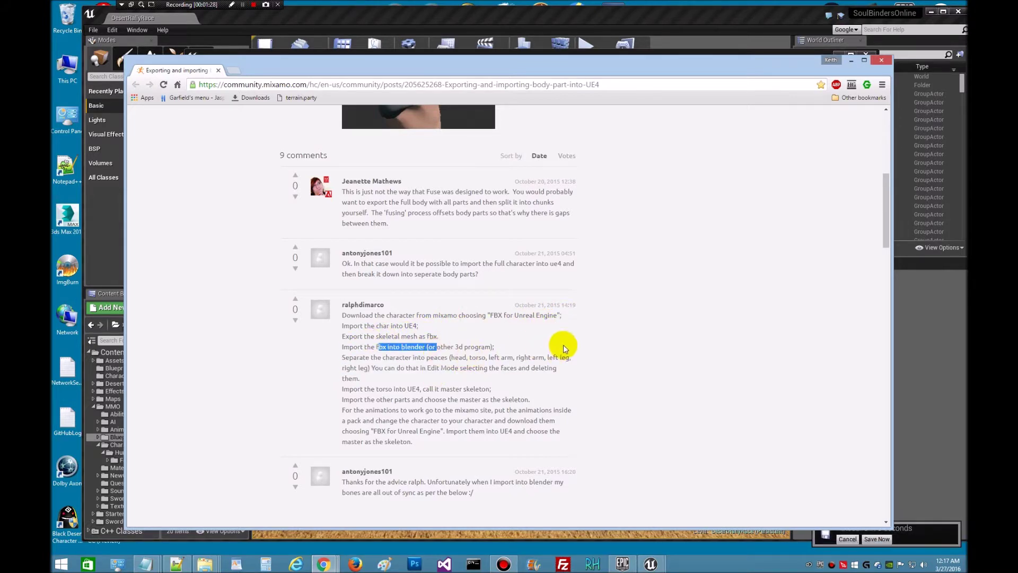
scroll(586, 347, down, 1)
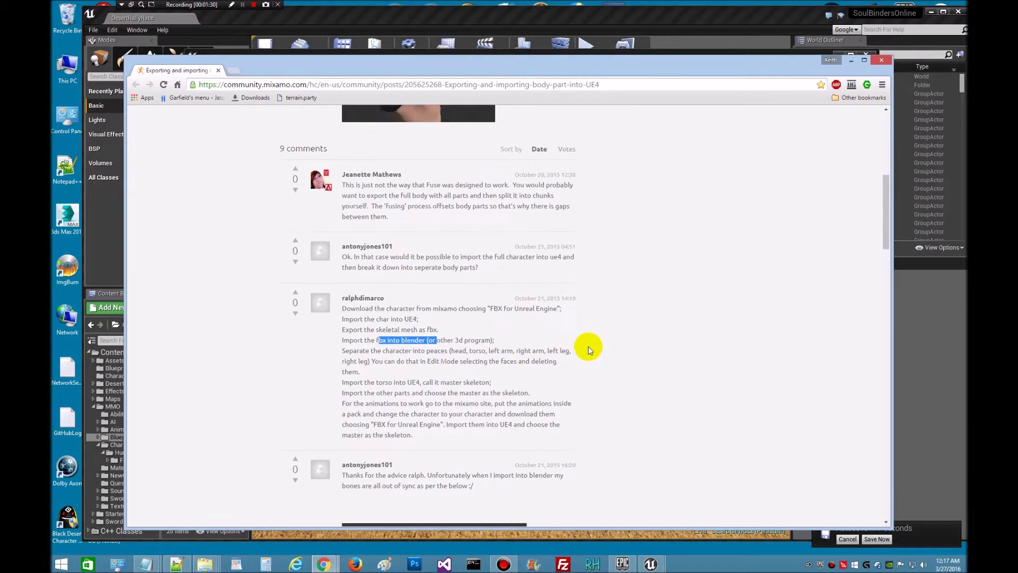
scroll(588, 349, down, 3)
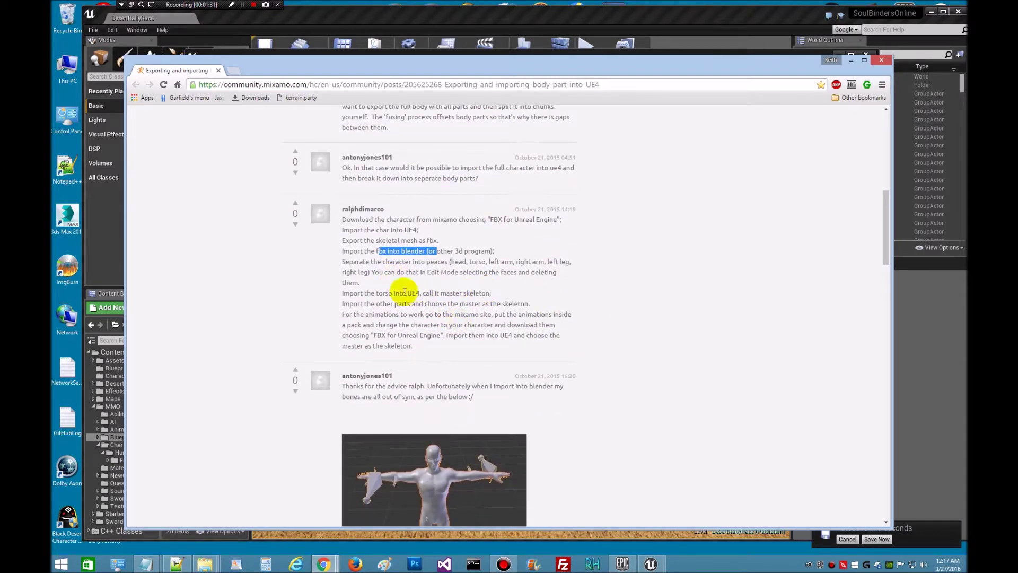
click(433, 358)
drag(388, 312, 378, 273)
scroll(389, 449, down, 2)
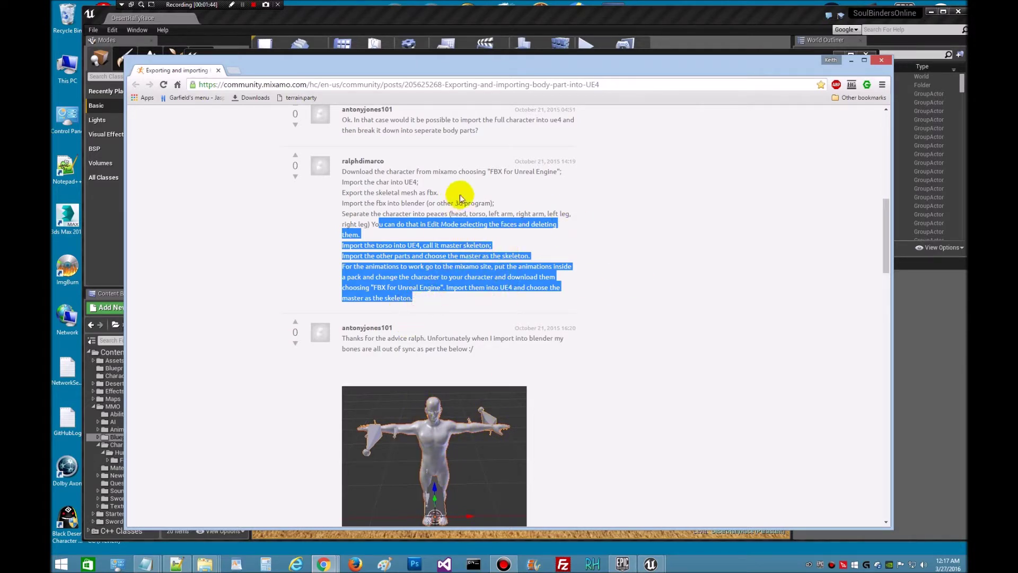
Return to the Unreal Editor, save the ModularPlayerFemale blueprint and close its editor
click(851, 61)
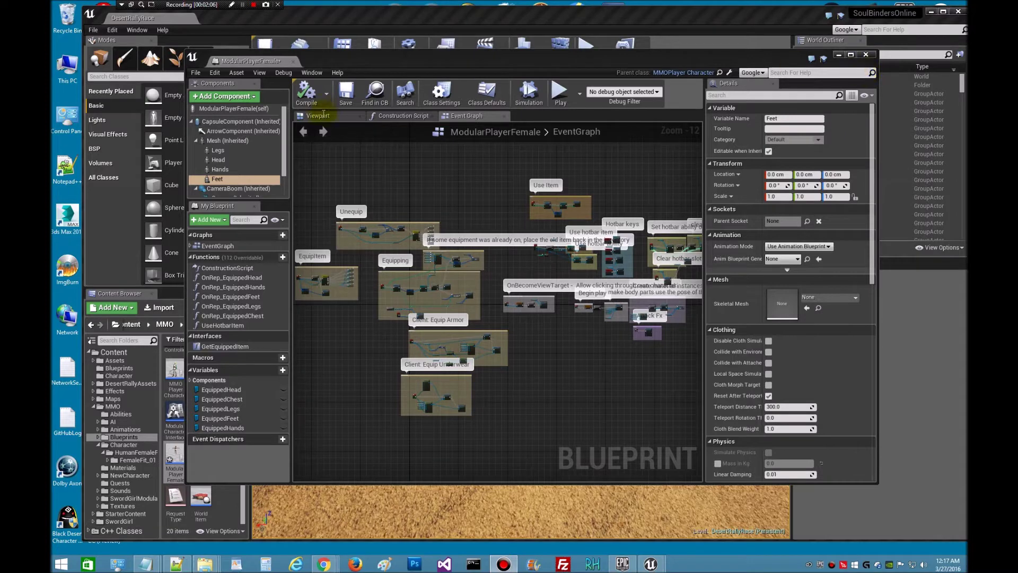
click(342, 99)
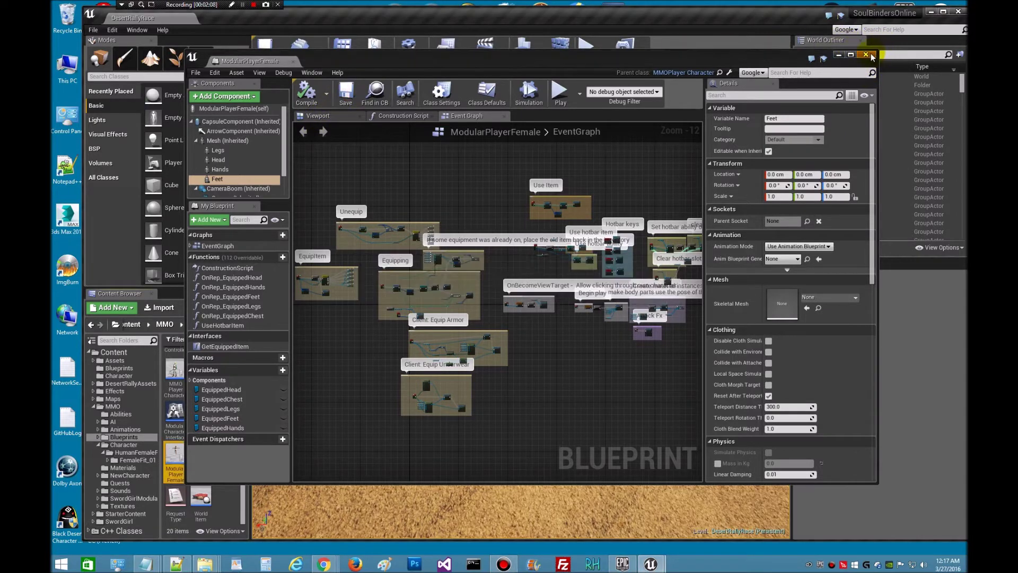
click(481, 330)
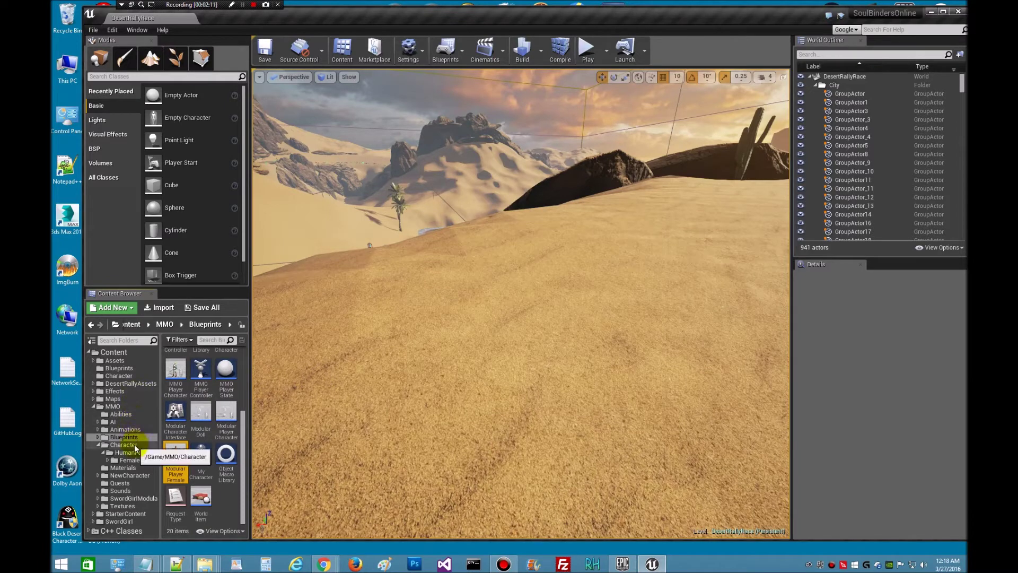
Open the Anim folder of FemaleFit_01 under Character/HumanFemaleFit and browse to its punch animations
click(133, 445)
double_click(175, 360)
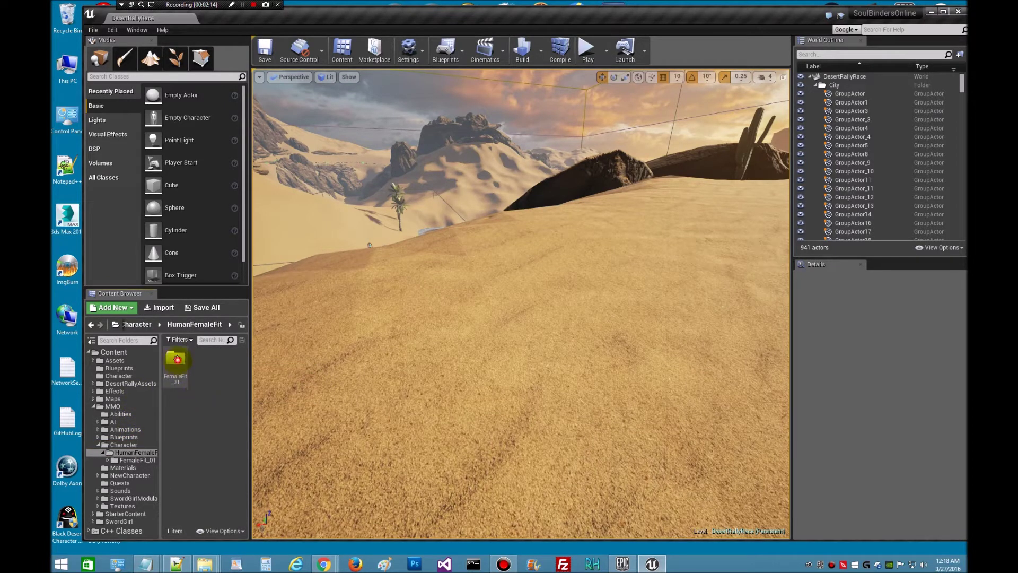
double_click(175, 360)
double_click(176, 361)
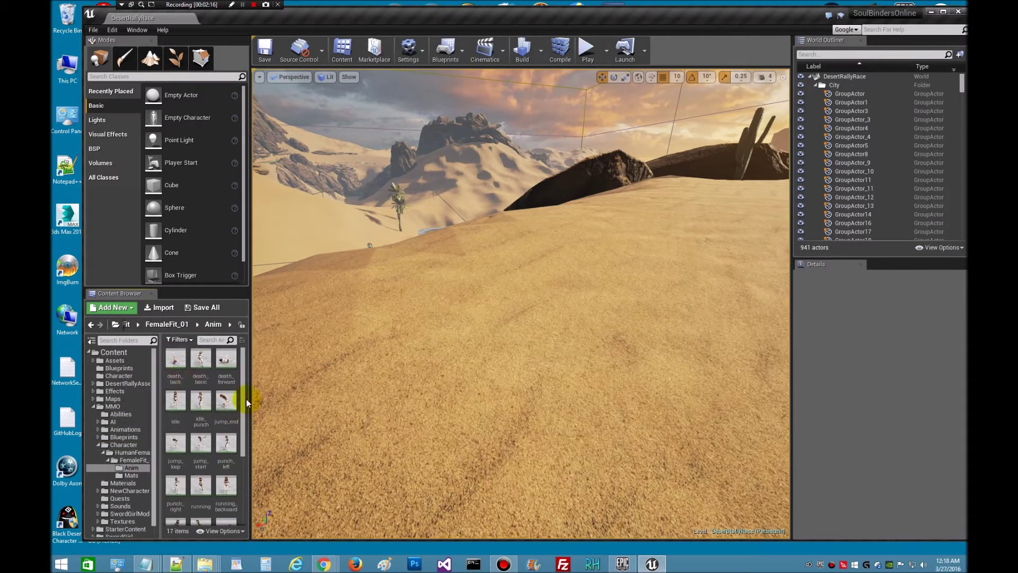
drag(245, 397, 246, 430)
Create an animation montage named FemaleFitMontage from the punch_left animation and save it
mouse_move(229, 396)
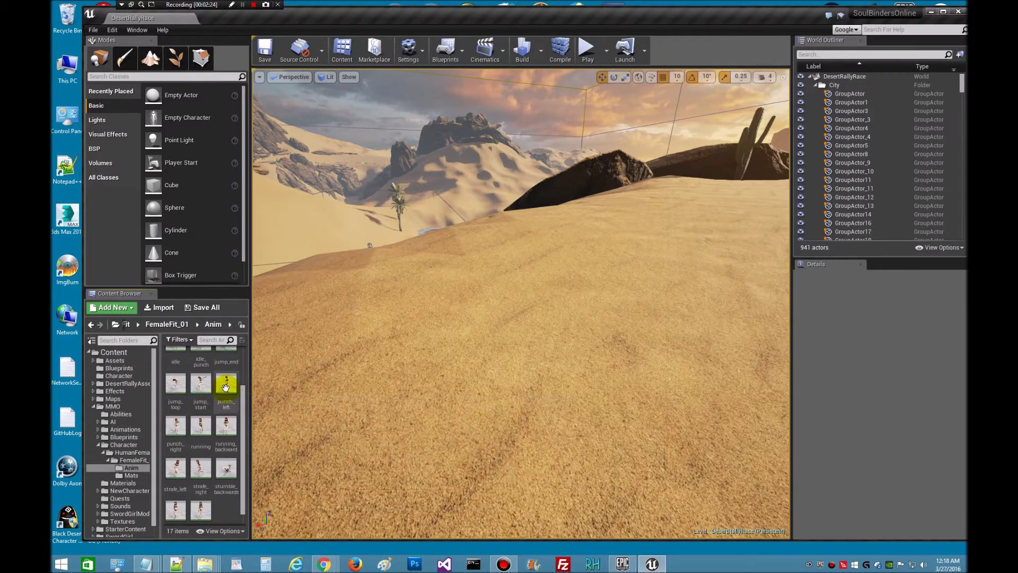
right_click(226, 392)
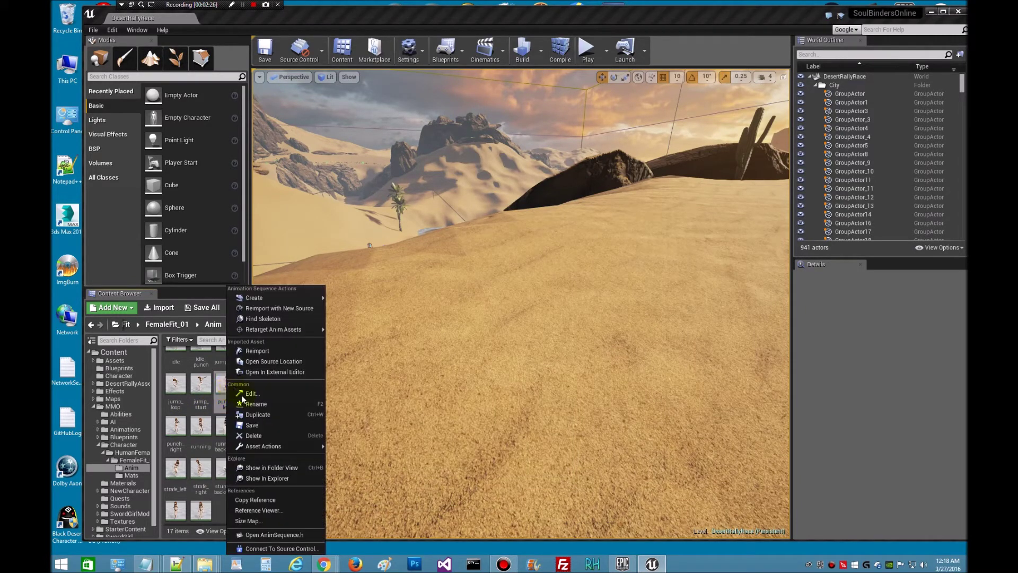
mouse_move(271, 448)
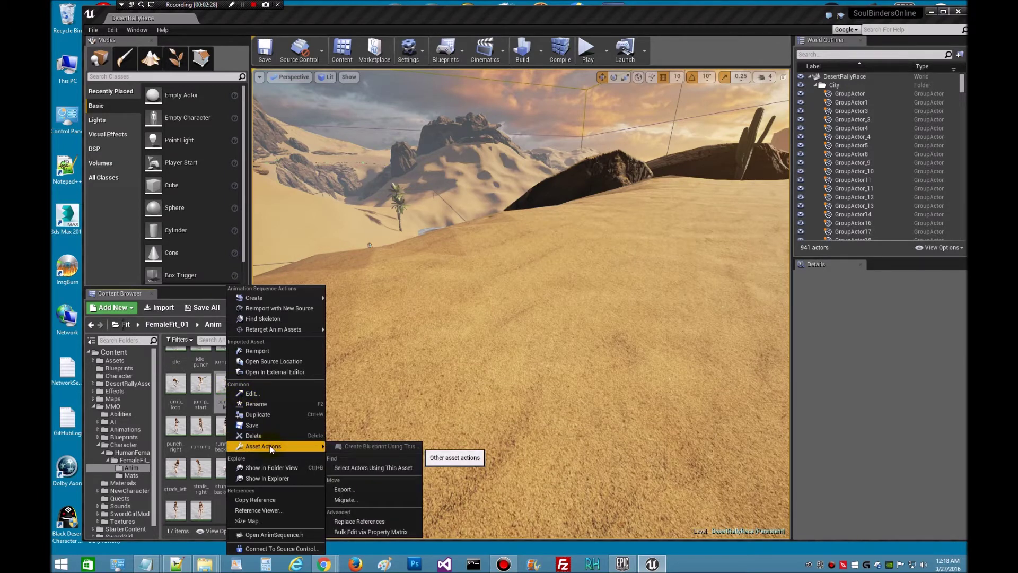
mouse_move(271, 297)
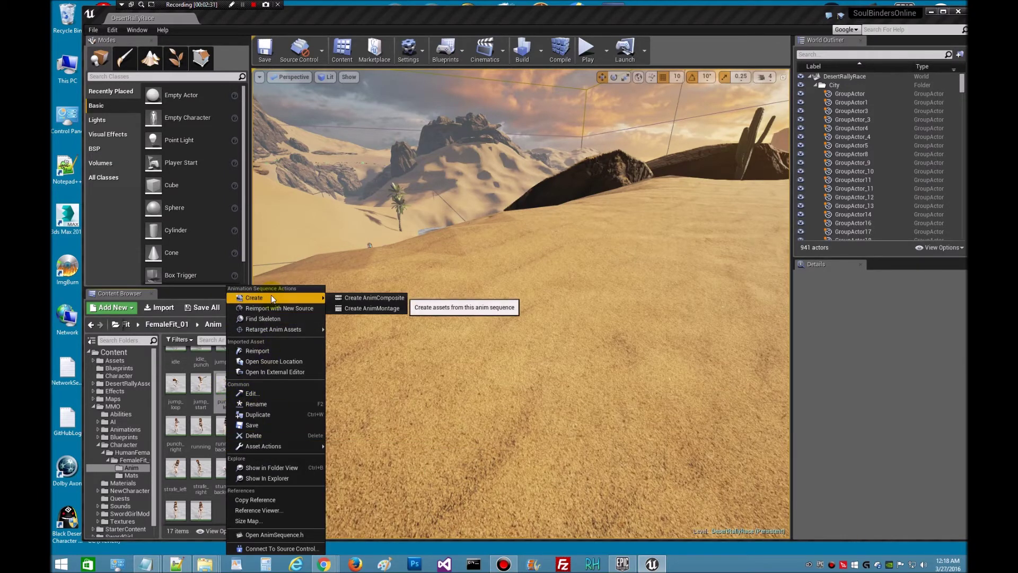
click(367, 308)
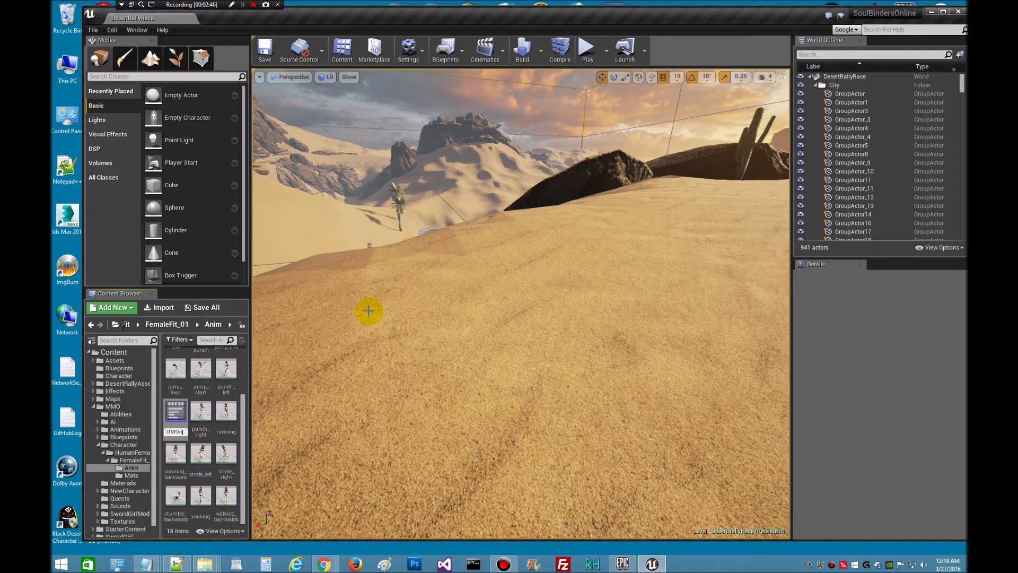
key(Return)
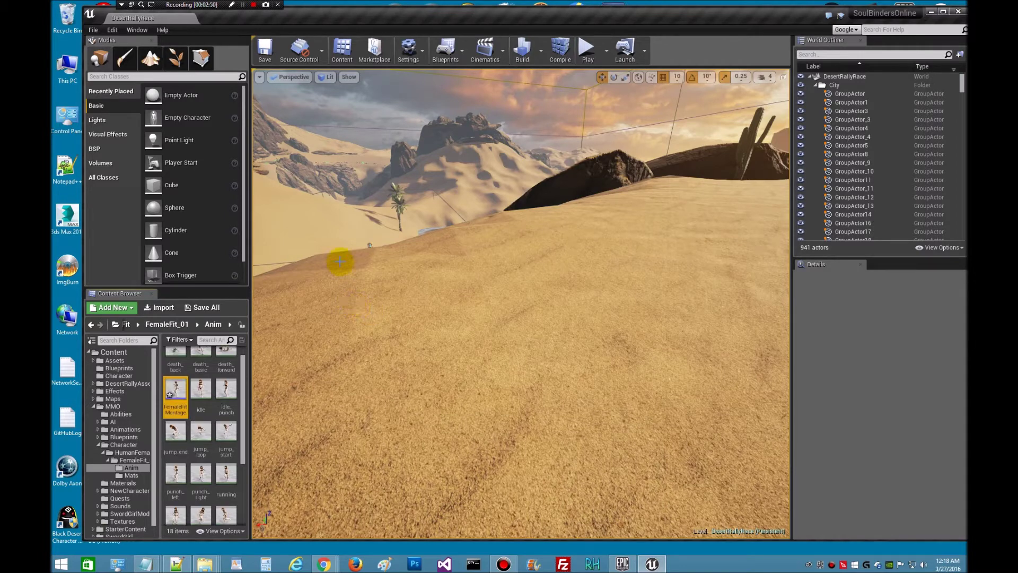
right_click(176, 393)
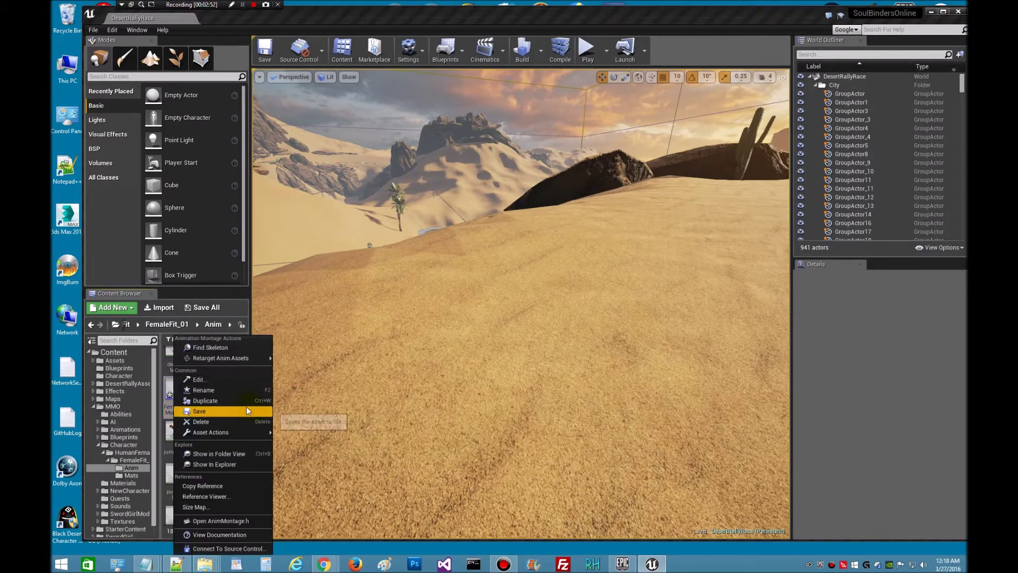
click(225, 412)
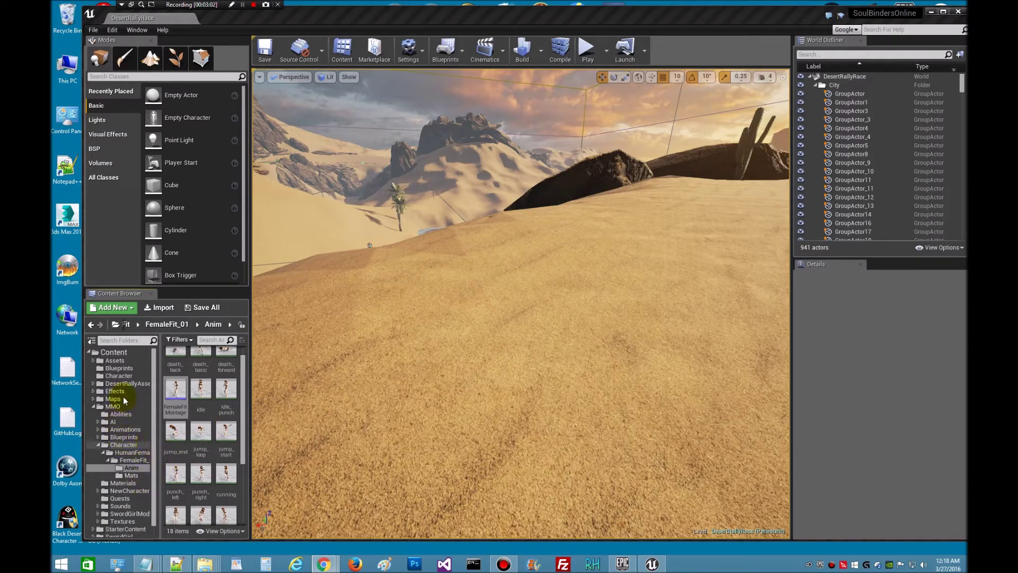
Open the ModularPlayerFemale blueprint from the MMO Blueprints folder
click(129, 437)
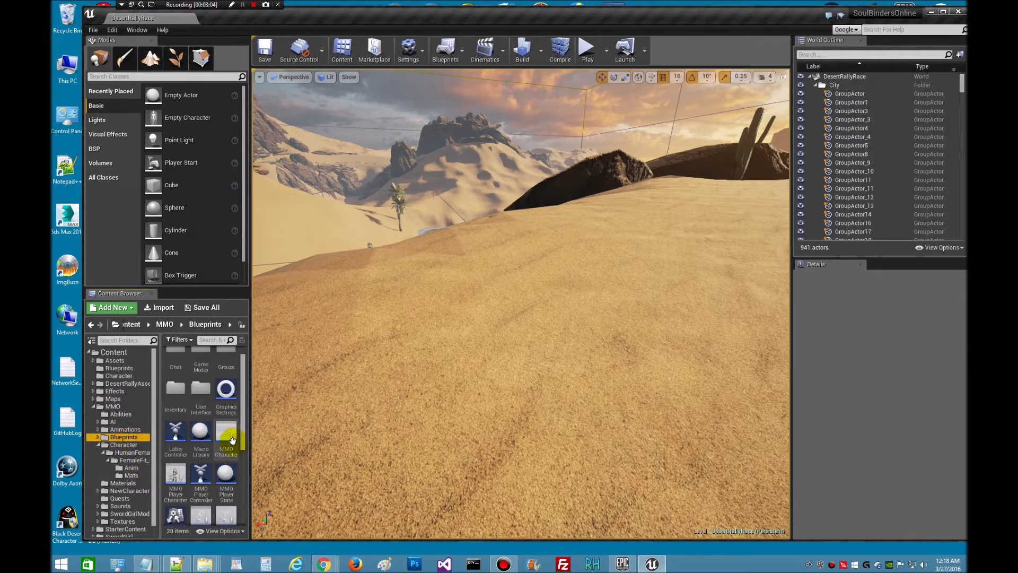
drag(248, 436, 249, 496)
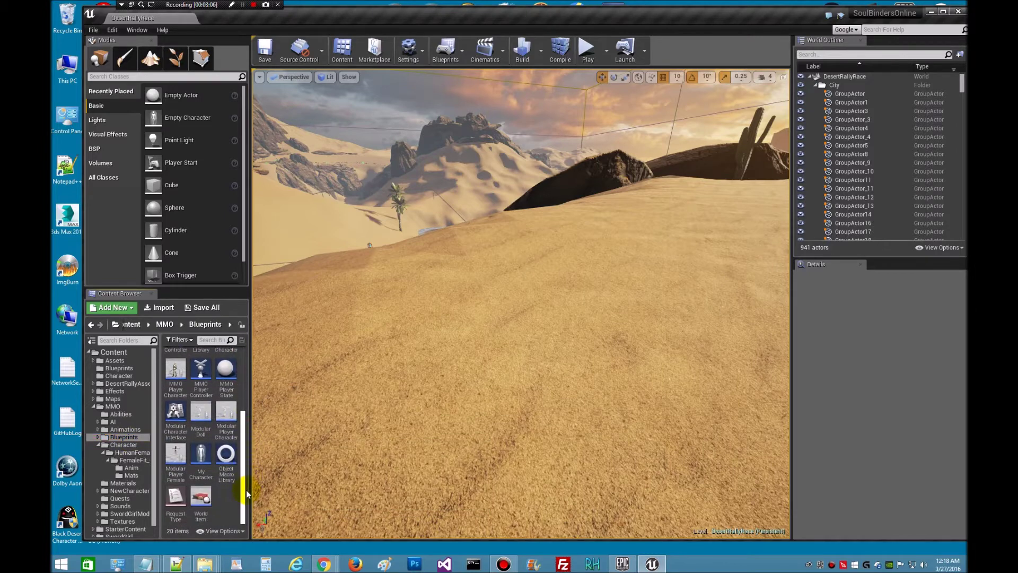
click(174, 452)
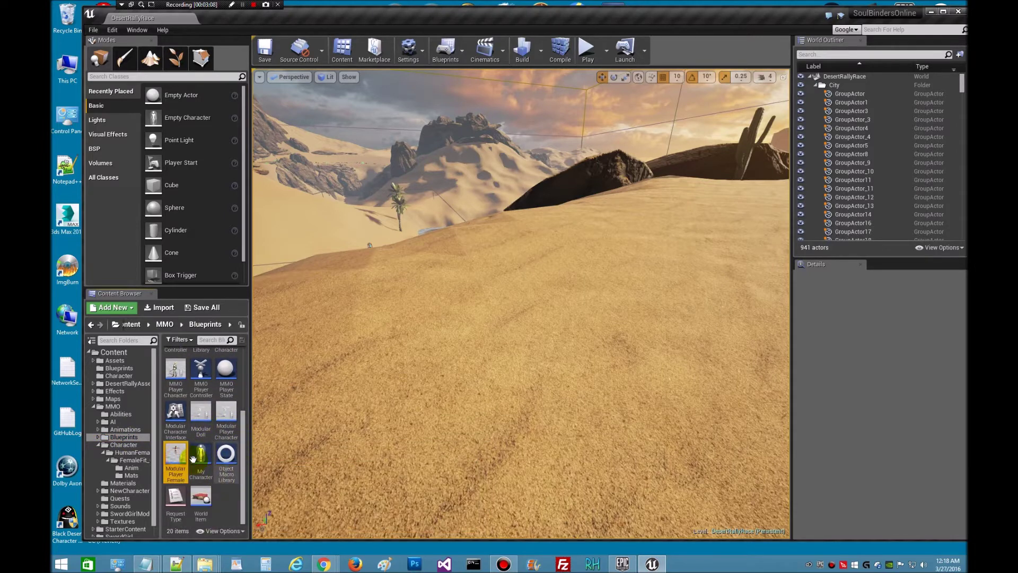
double_click(173, 453)
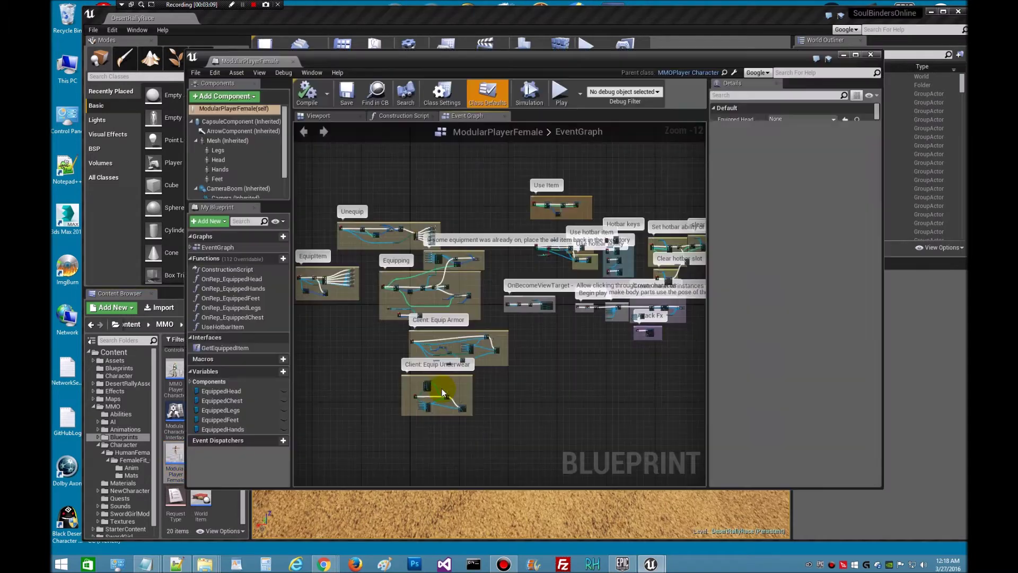
Set the Anim Montage of the Attack Fx Play Anim Montage node to FemaleFitMontage, and compile, save and close the blueprint
right_drag(643, 405, 644, 404)
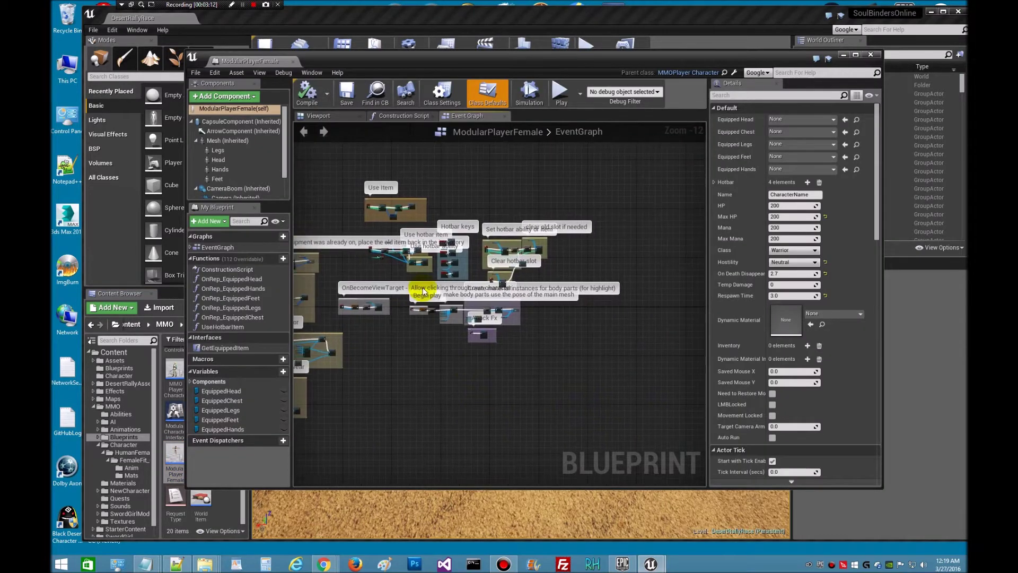
scroll(487, 361, up, 12)
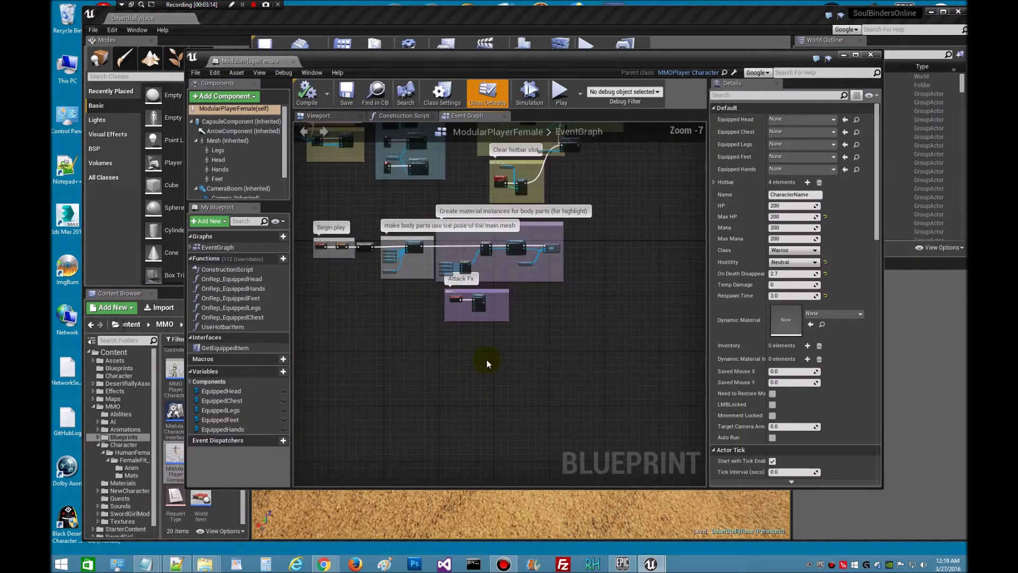
right_drag(475, 257, 493, 432)
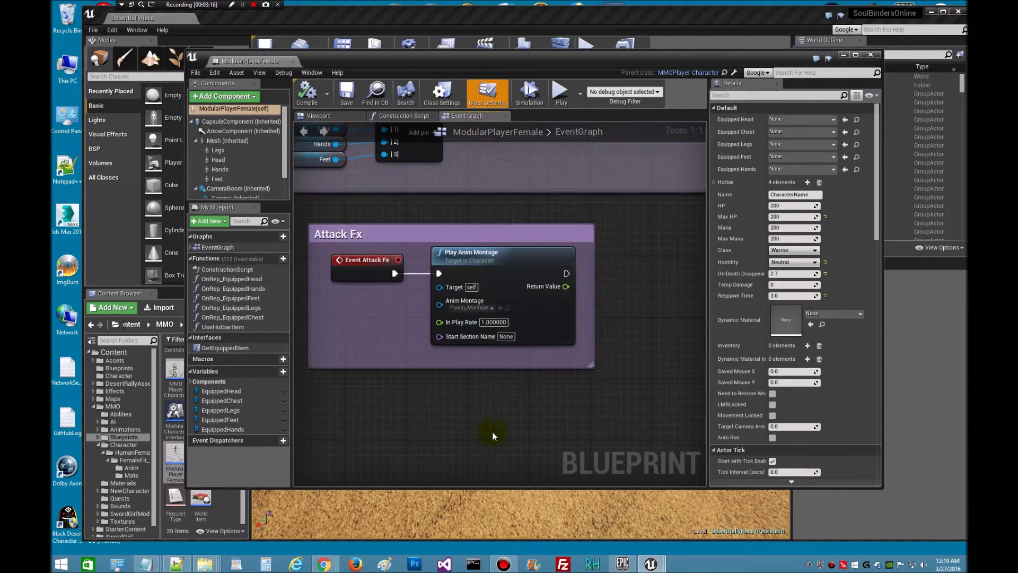
click(491, 308)
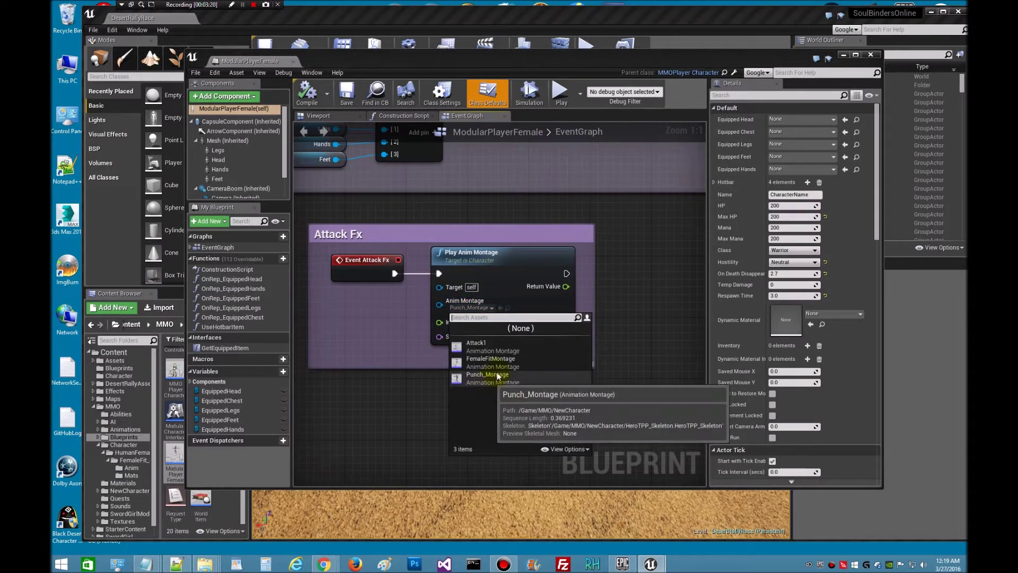
click(479, 363)
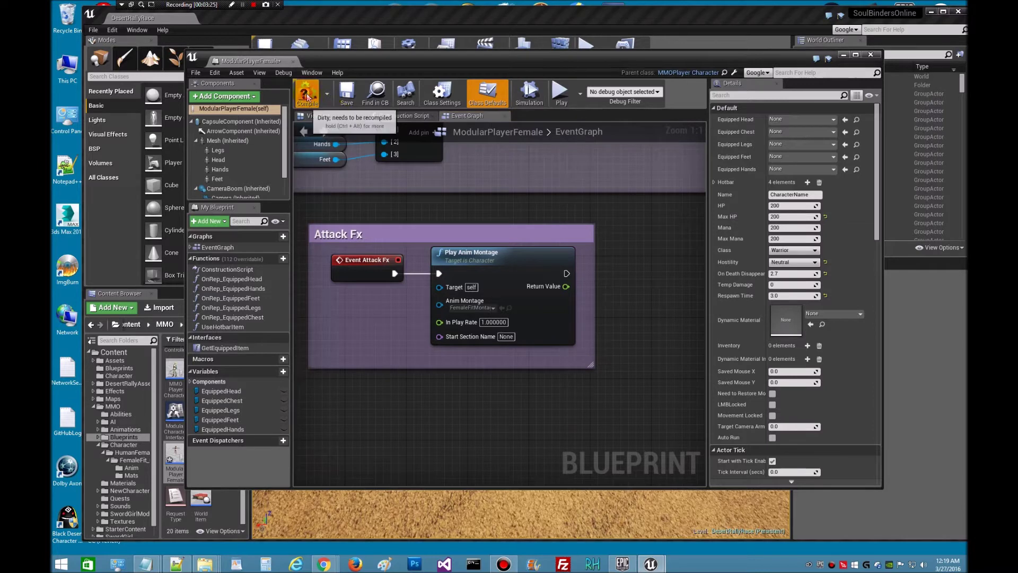
click(346, 93)
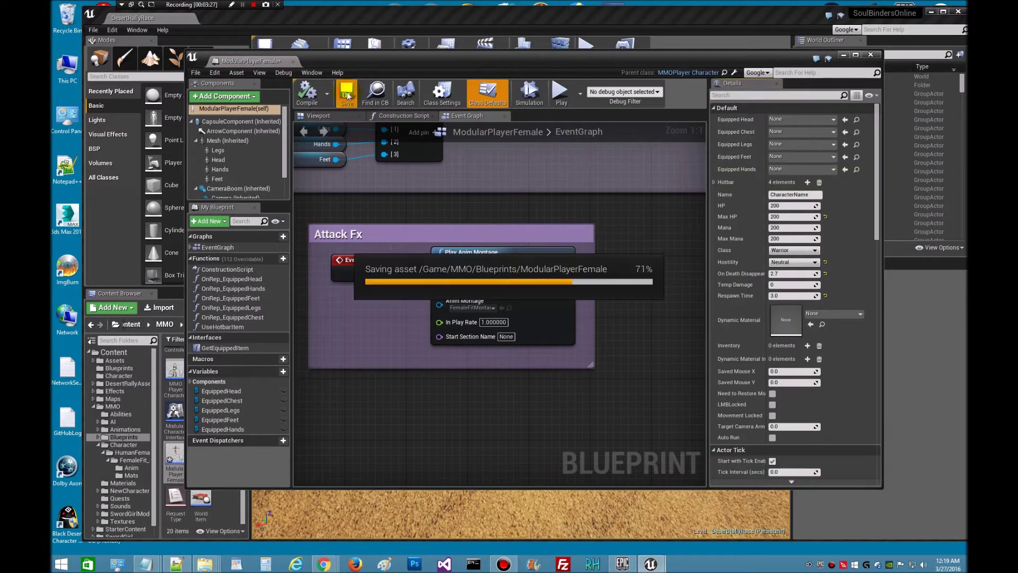
click(871, 56)
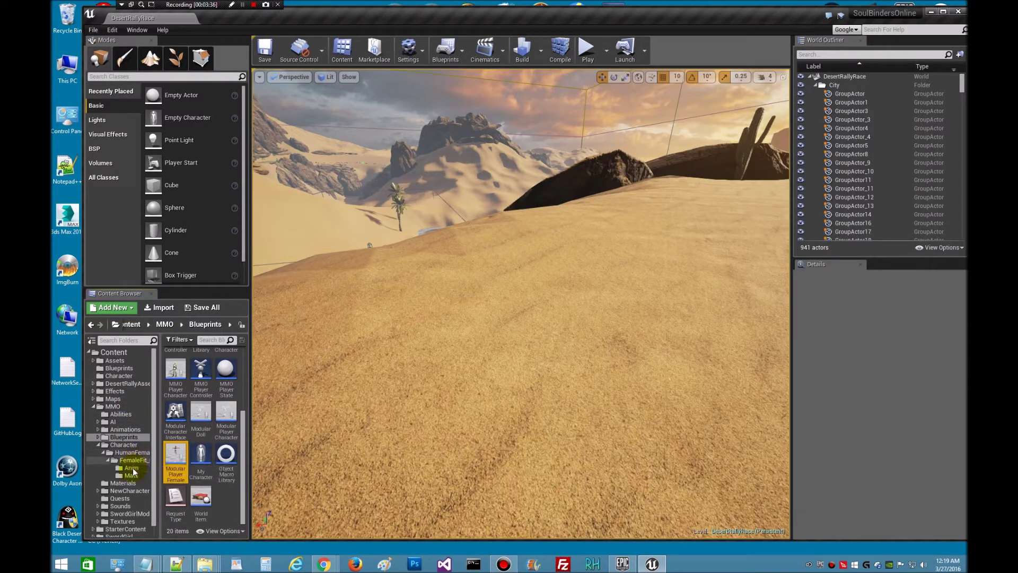
Open FemaleFitMontage from the Anim folder of FemaleFit_01 for editing
click(133, 468)
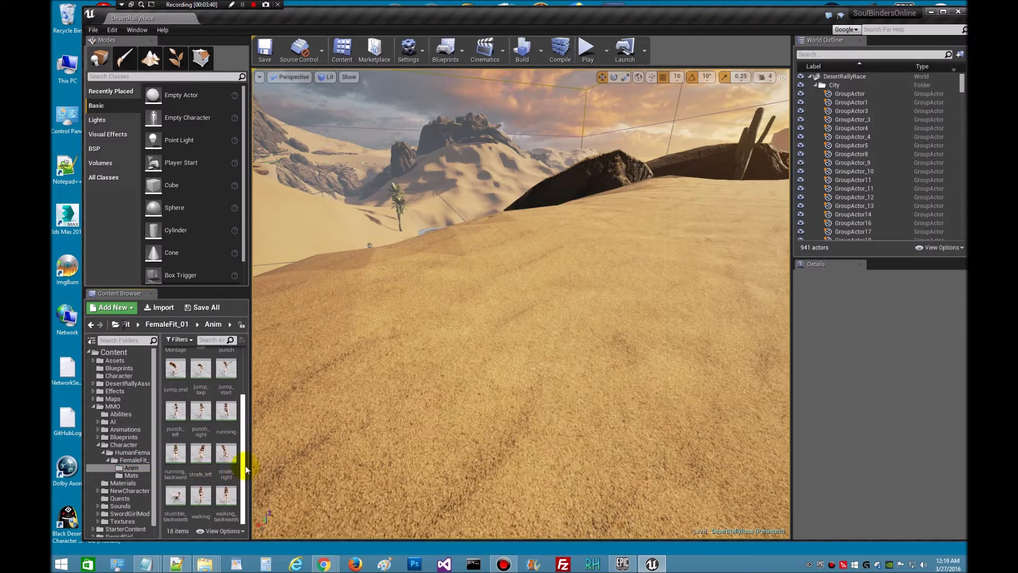
drag(245, 468, 246, 409)
double_click(174, 405)
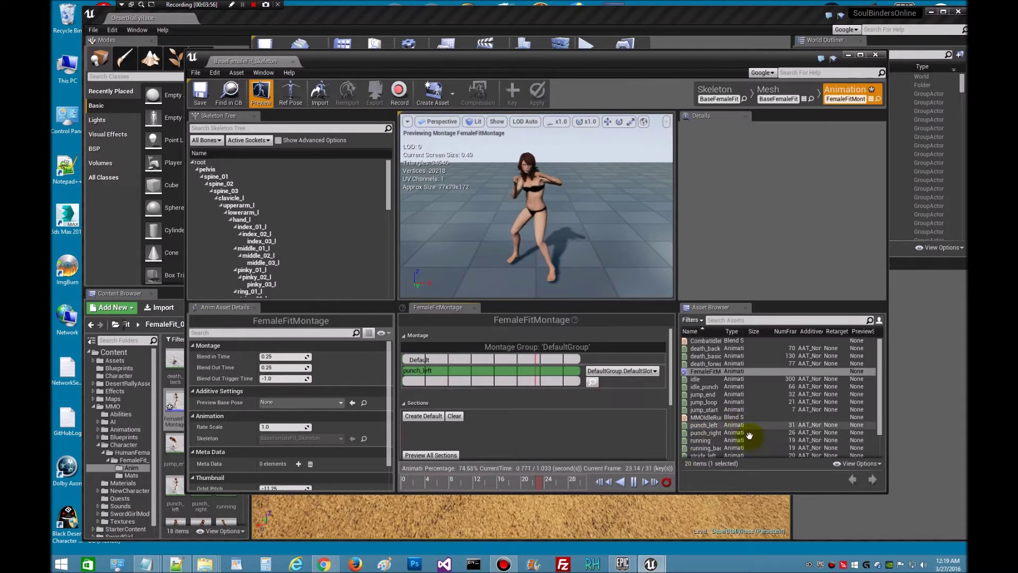
Try to append the running animation after punch_left in the montage's slot track
mouse_move(698, 440)
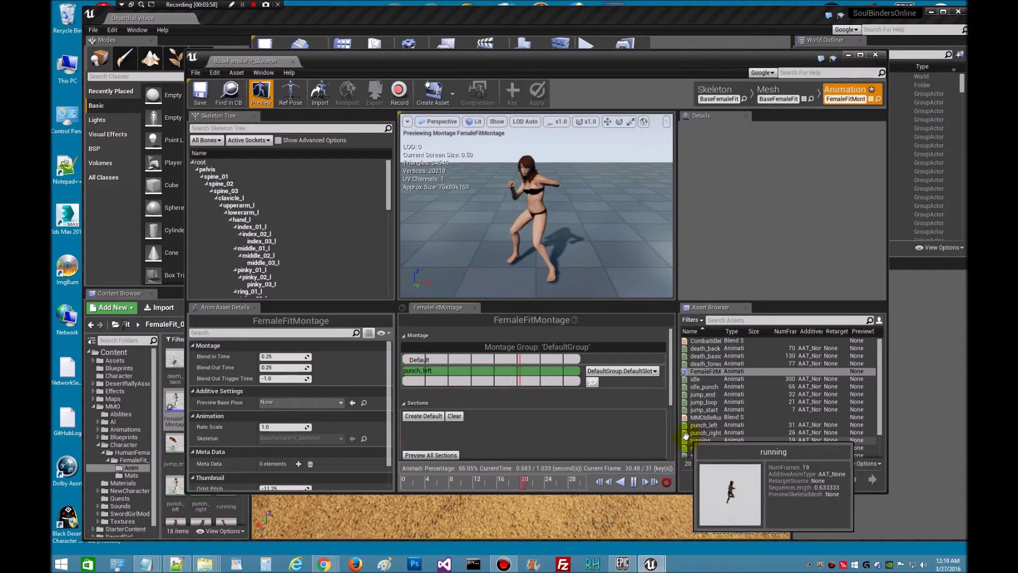
drag(689, 439, 580, 373)
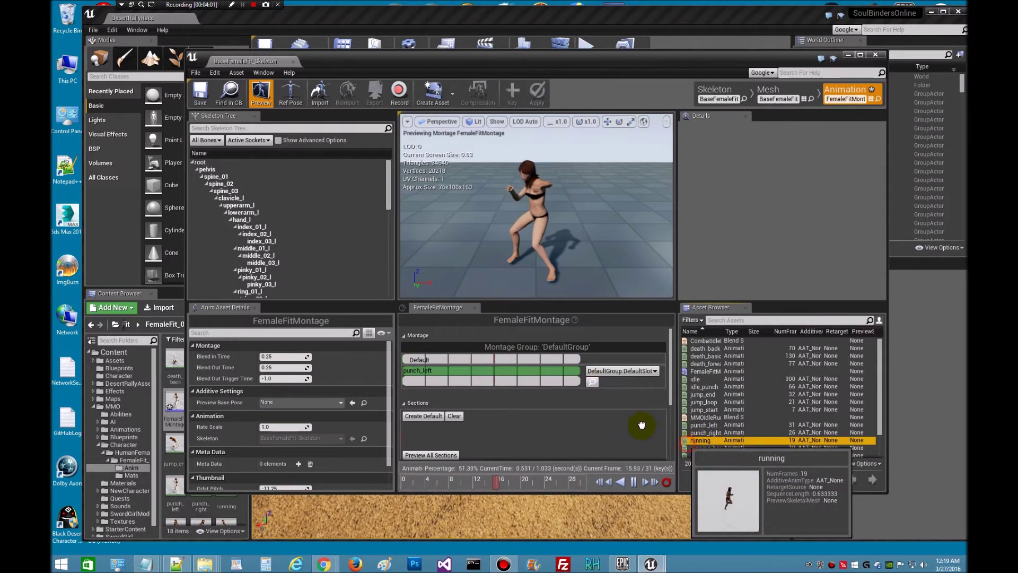
drag(642, 425, 552, 380)
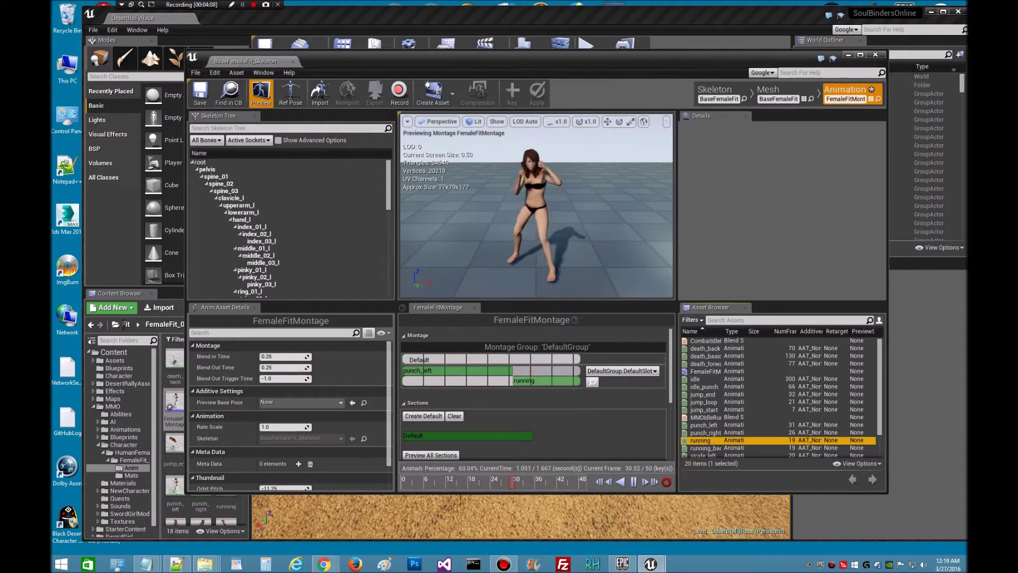
Append the punch_right animation after punch_left in FemaleFitMontage, view the punch_left segment's details, and close the editor
drag(706, 432, 541, 380)
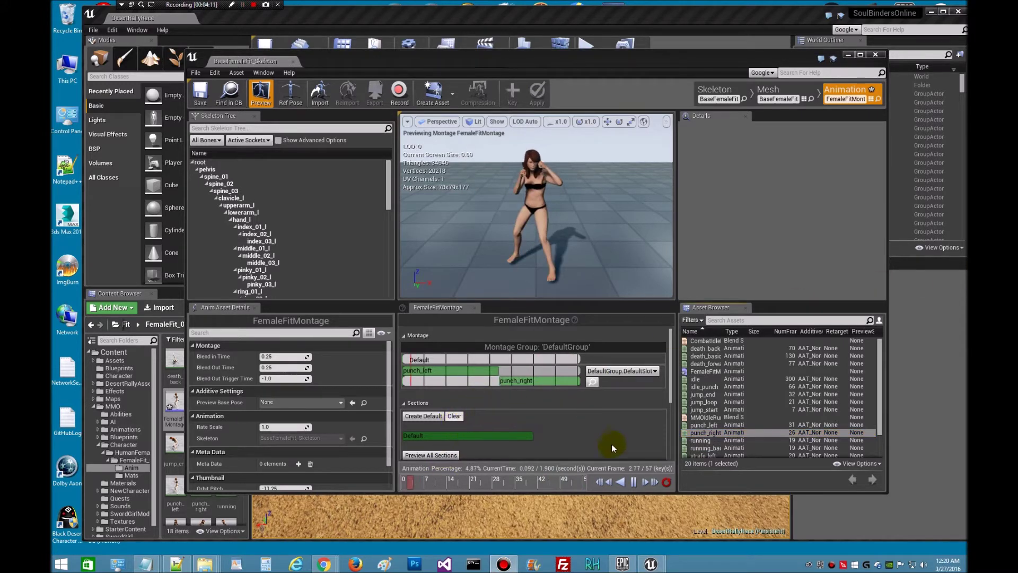
click(412, 374)
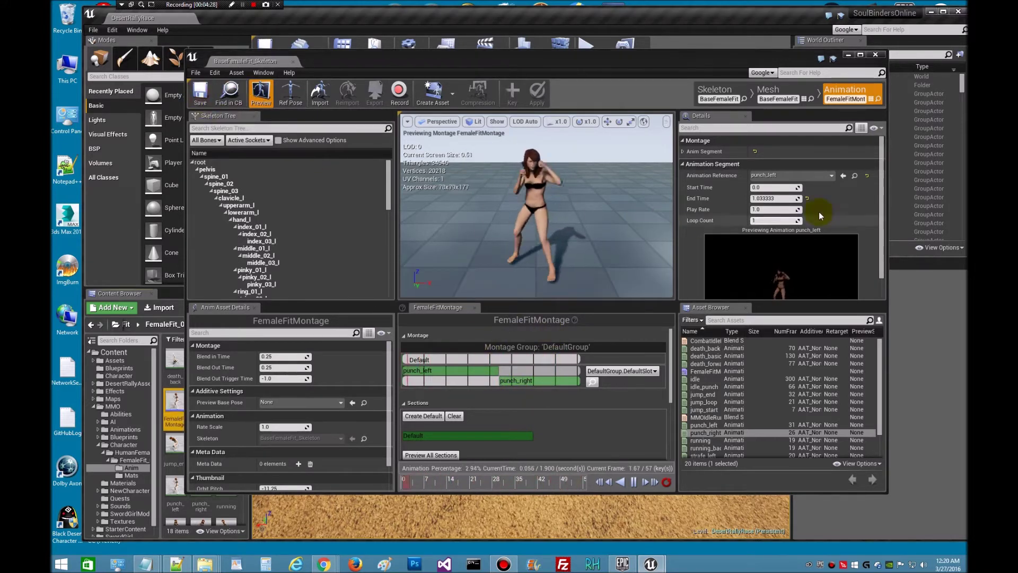
click(874, 54)
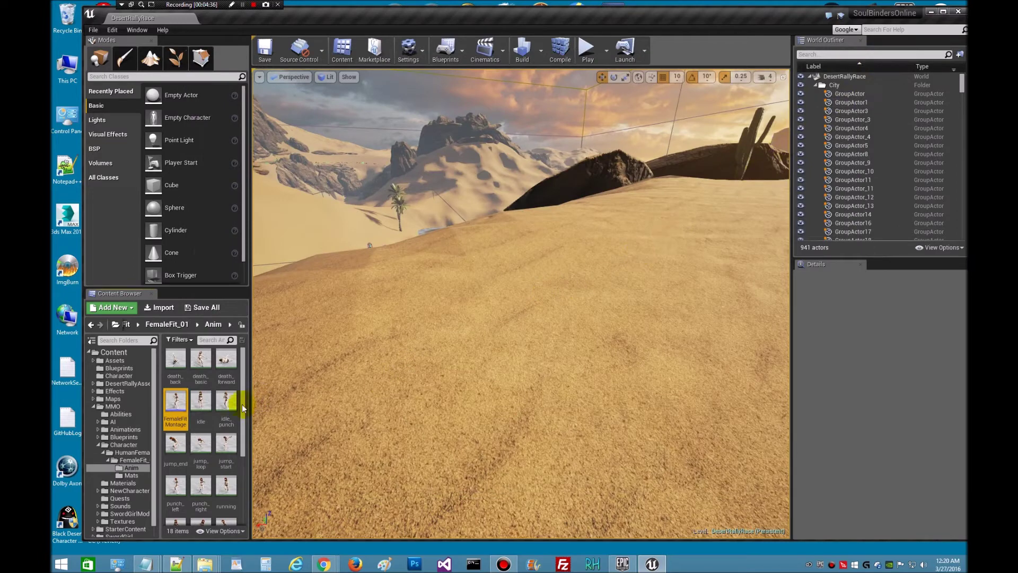
Open the MMOGame game mode blueprint from the GameModes folder under MMO/Blueprints
click(127, 438)
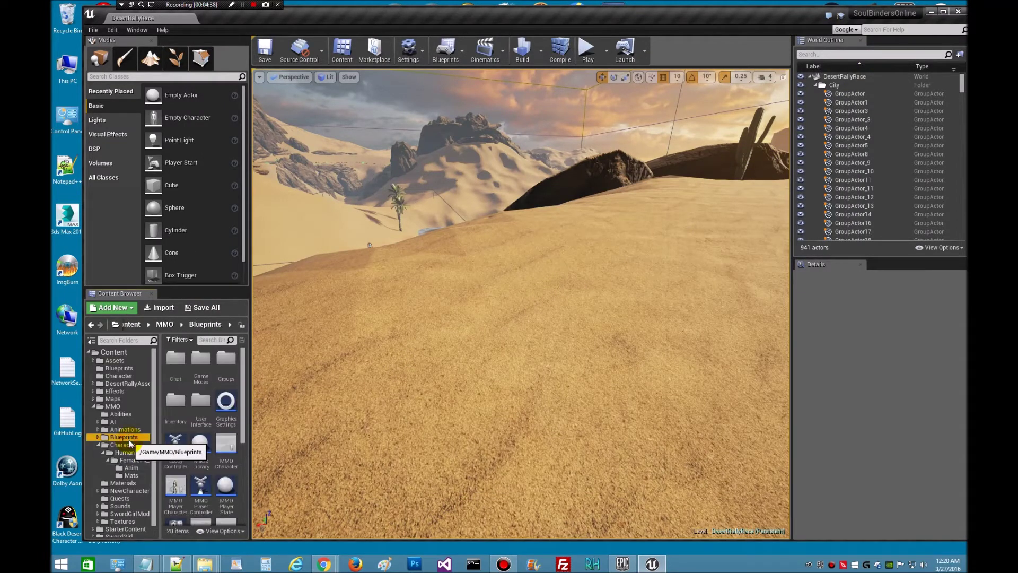
double_click(201, 359)
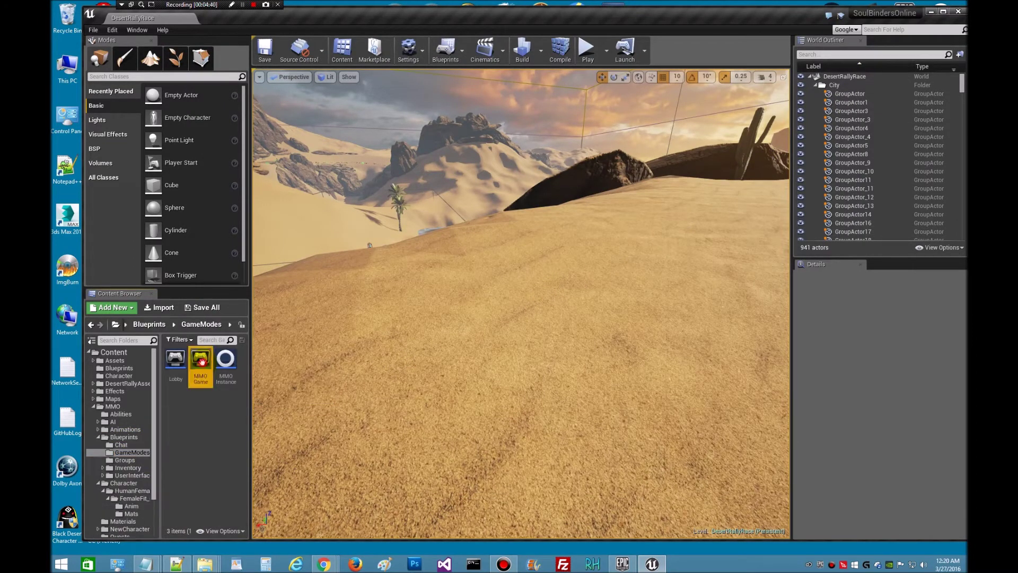
double_click(201, 361)
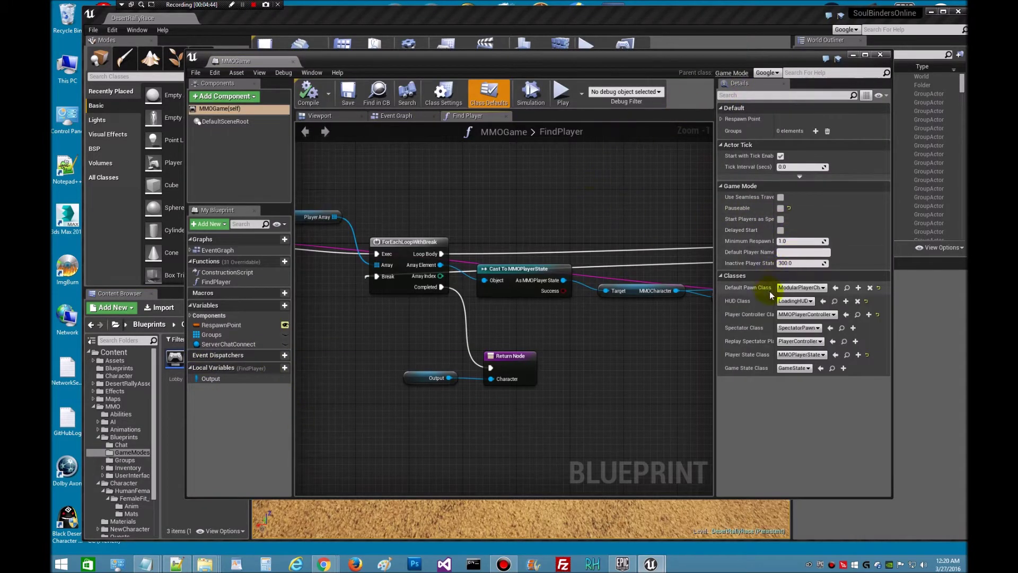
Set MMOGame's Default Pawn Class to ModularPlayerFemale, save the blueprint and close its editor
click(807, 288)
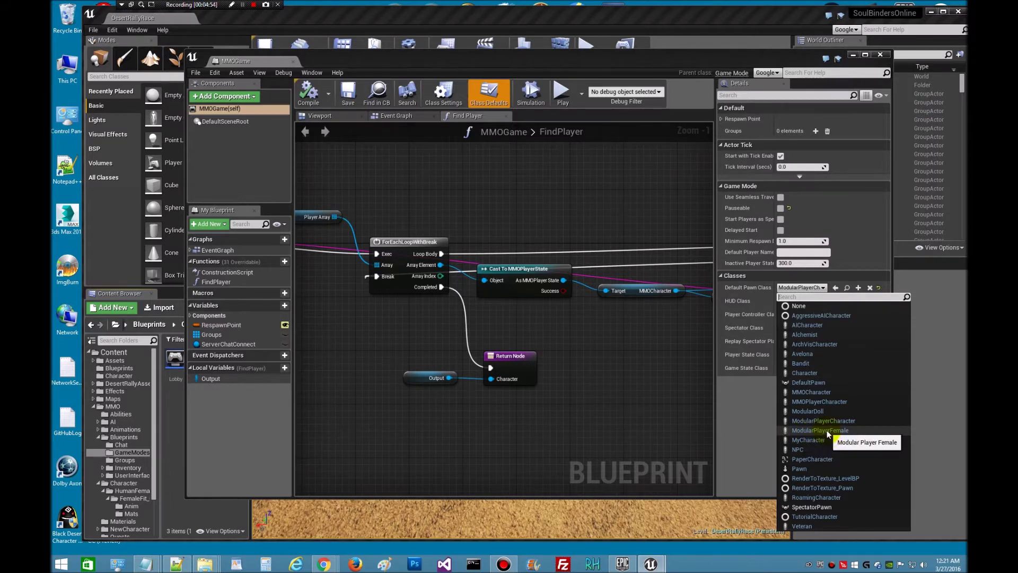
click(835, 430)
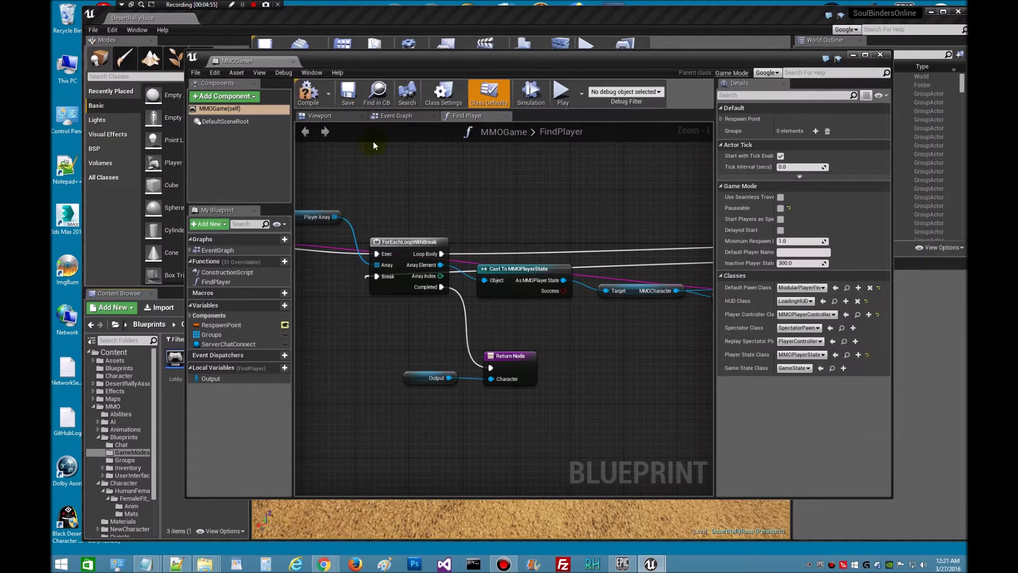
click(350, 98)
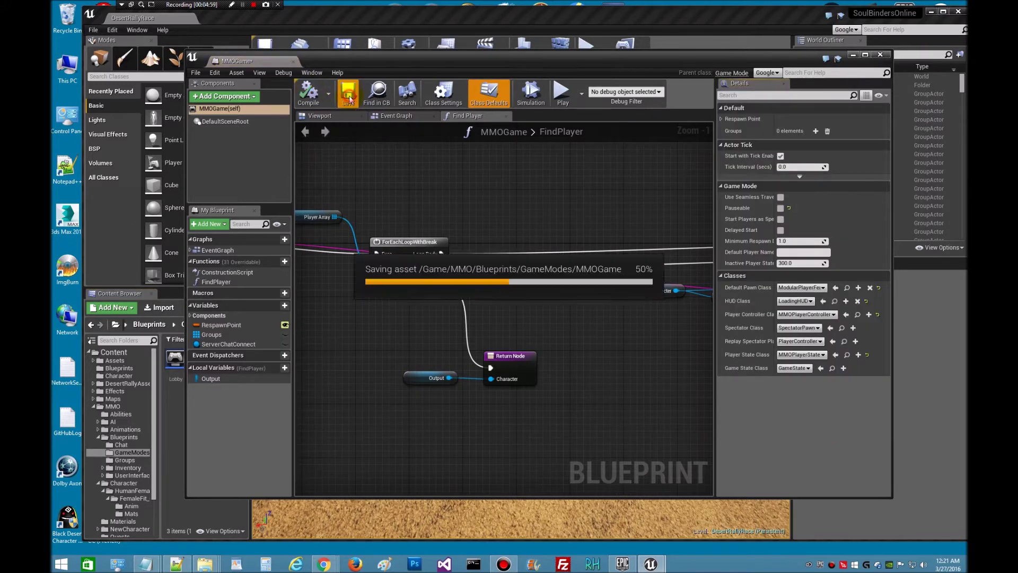
click(882, 55)
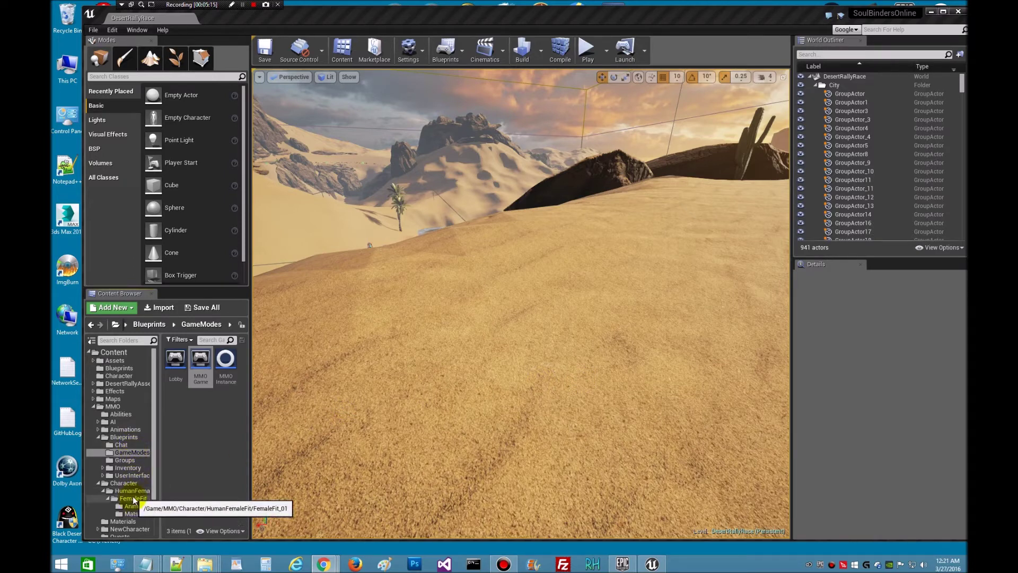
Create a physics asset for the BaseFemaleFit skeletal mesh in FemaleFit_01 with the default settings, save it and close its editor
click(132, 499)
click(232, 356)
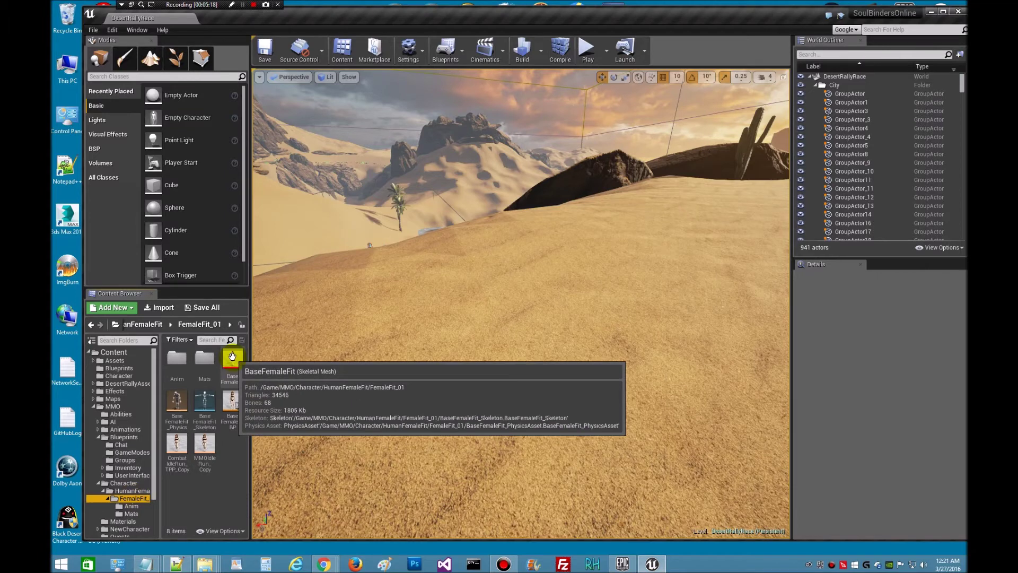
right_click(233, 359)
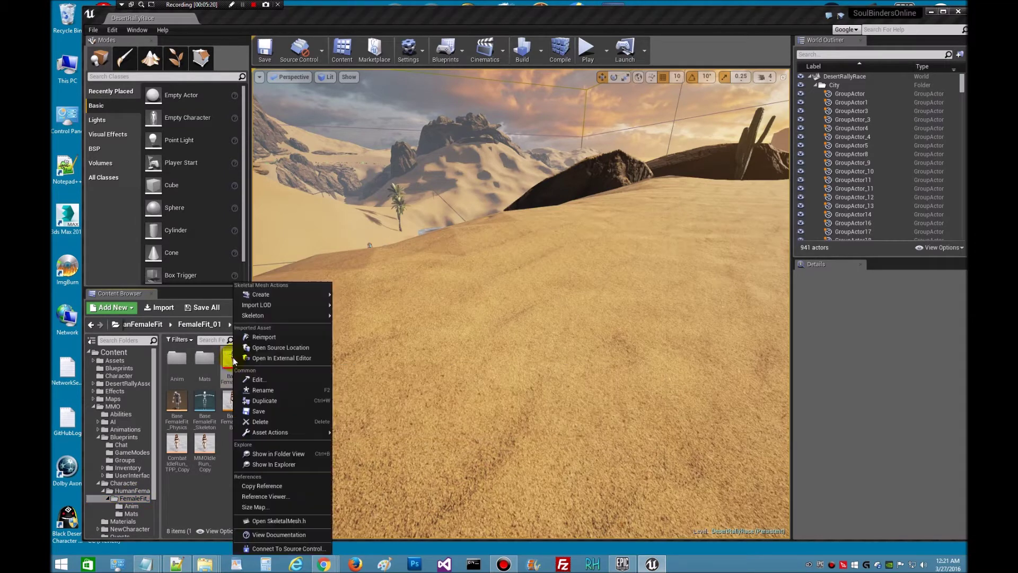
mouse_move(290, 296)
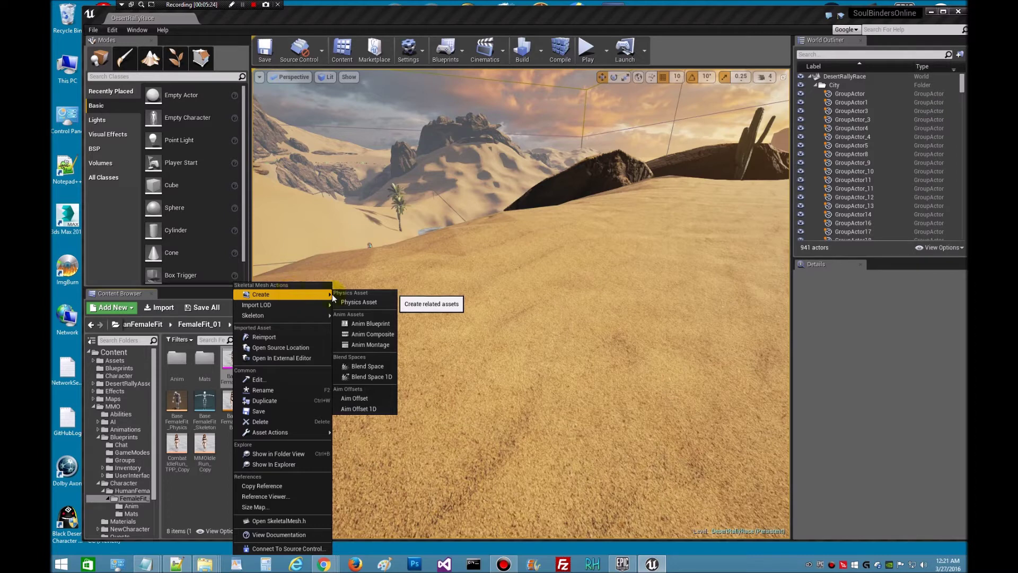
click(365, 303)
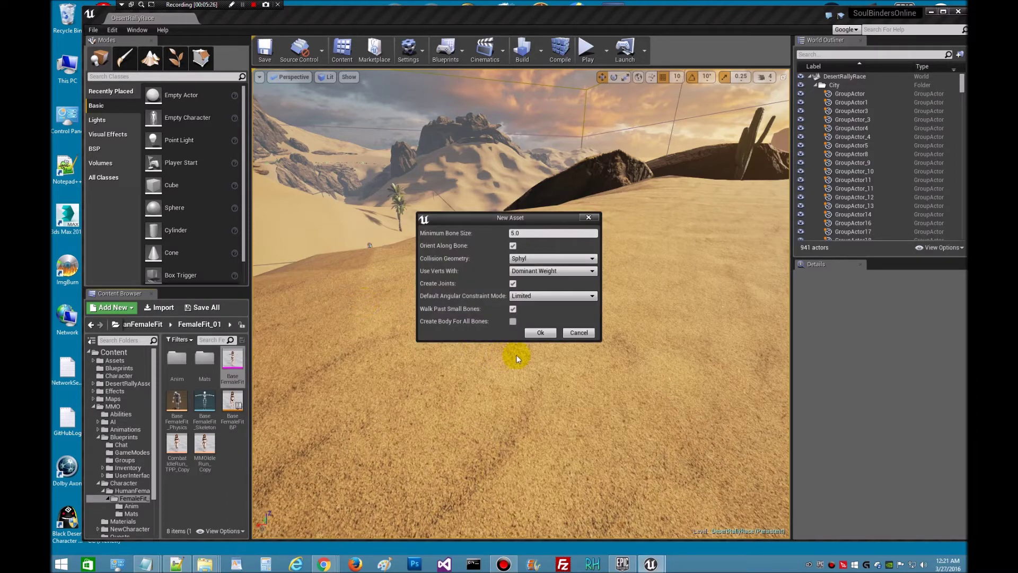
click(540, 332)
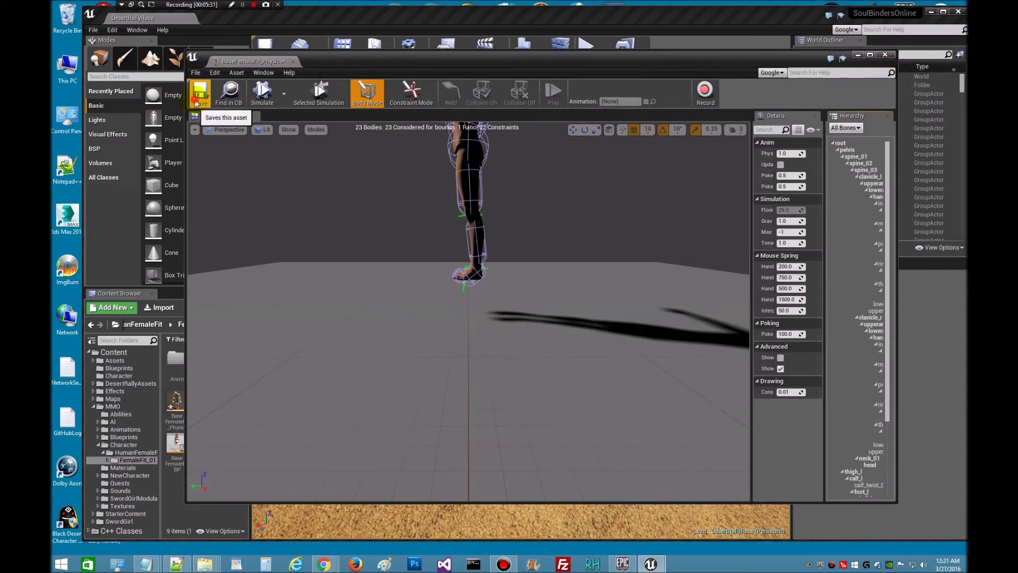
click(885, 56)
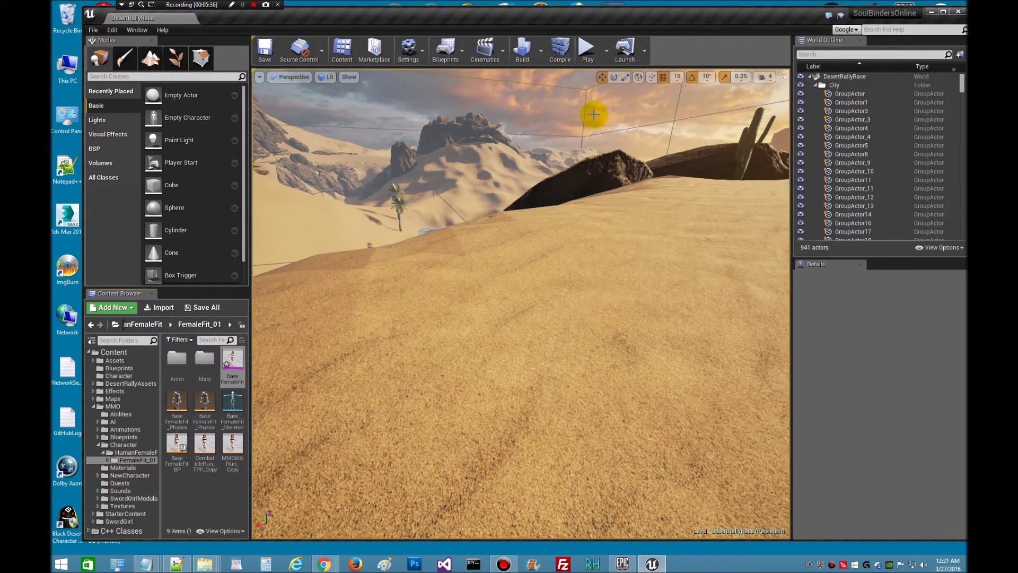
Play the level, view the female character from different angles, and stop the session
click(588, 53)
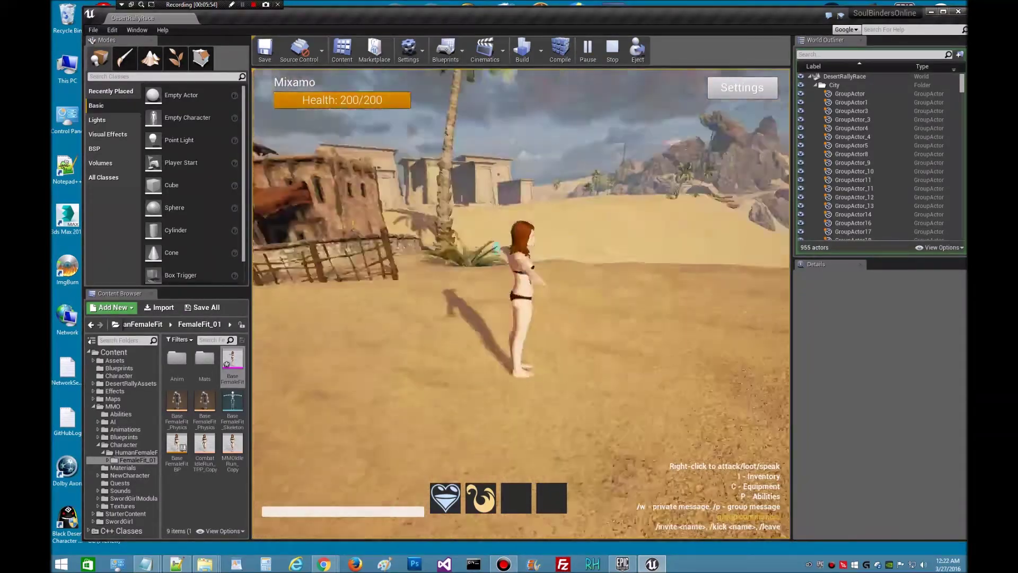
click(543, 293)
drag(544, 293, 624, 304)
key(shift+F1)
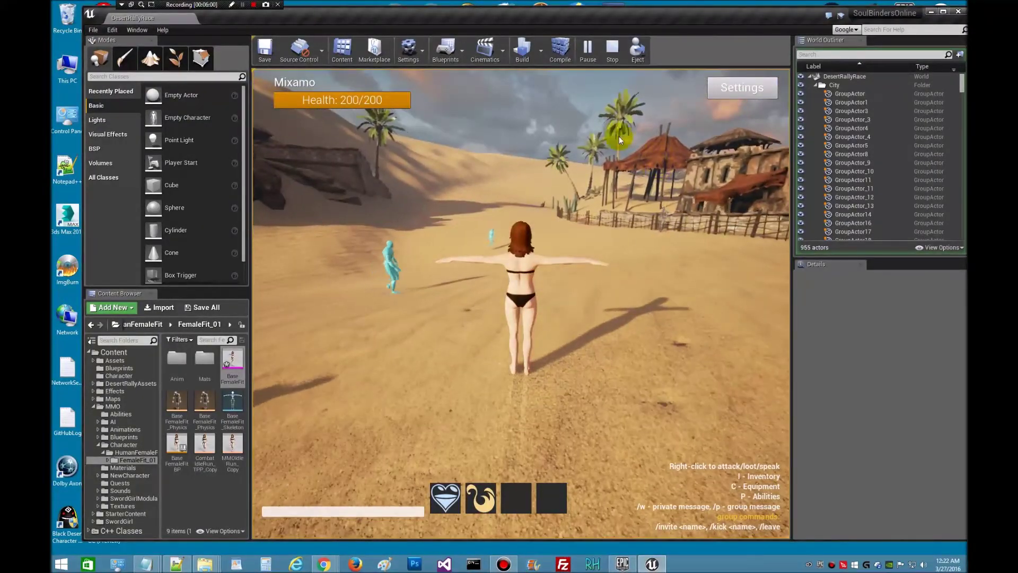
click(614, 51)
click(616, 50)
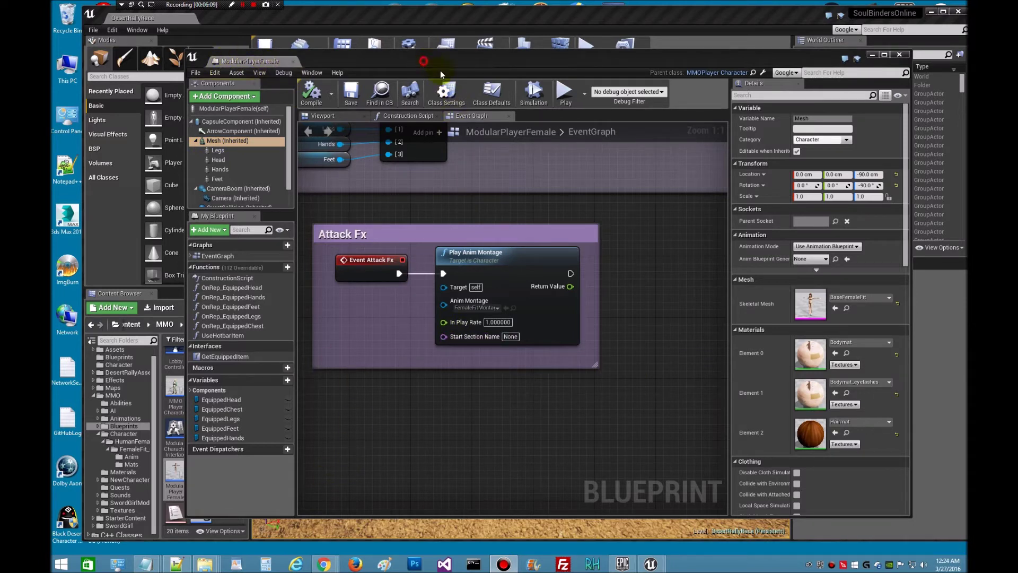
Set the Mesh's animation blueprint class in ModularPlayerFemale to BaseFemaleFitBP, compile and save the blueprint, and close its editor
drag(488, 59, 703, 106)
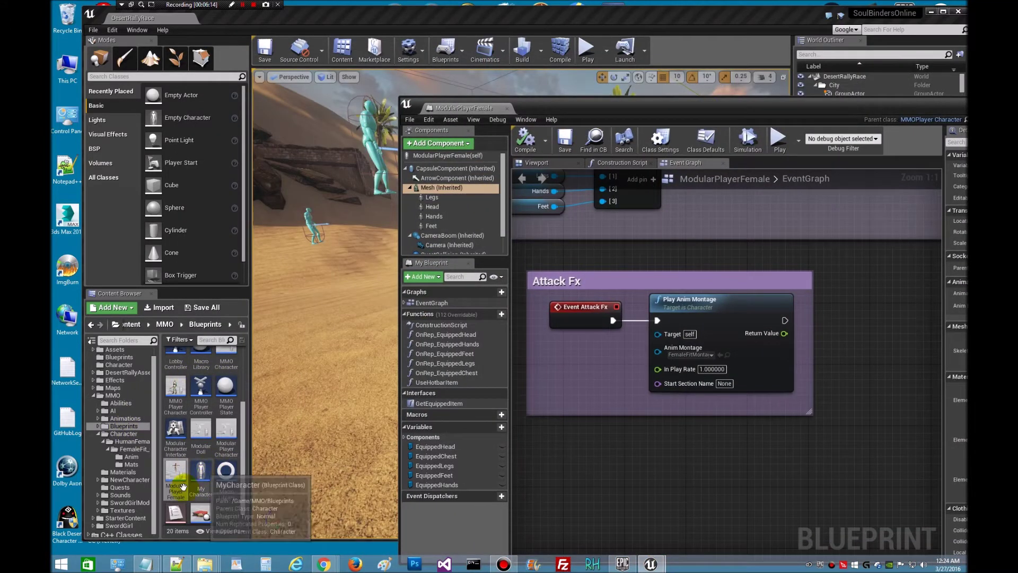
drag(696, 115, 458, 52)
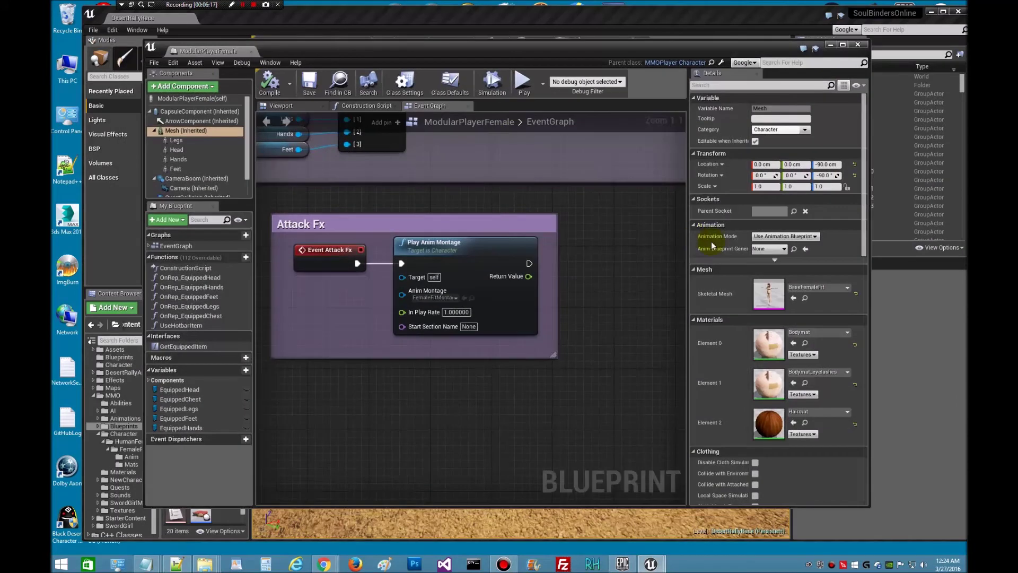
click(782, 251)
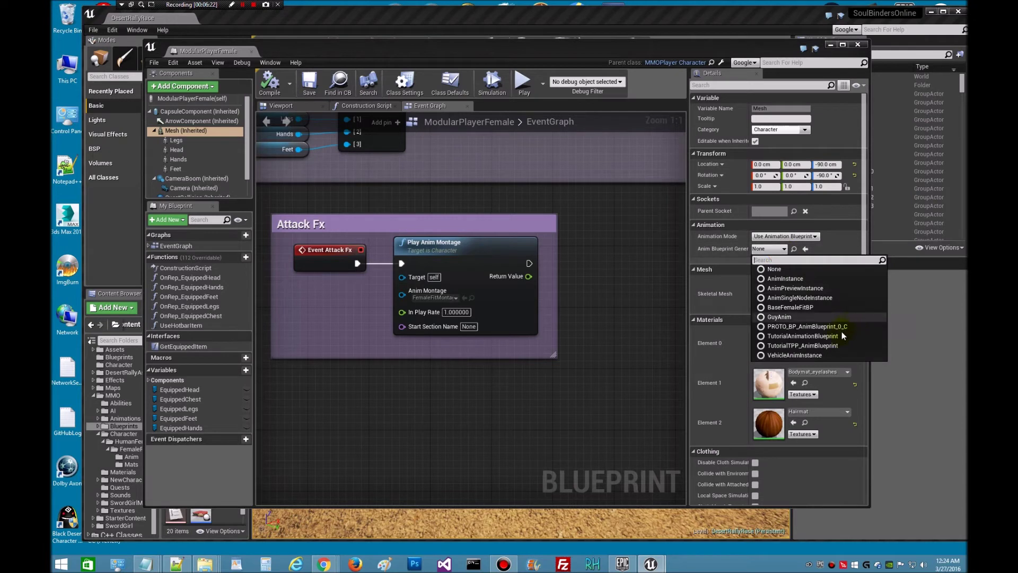
click(792, 308)
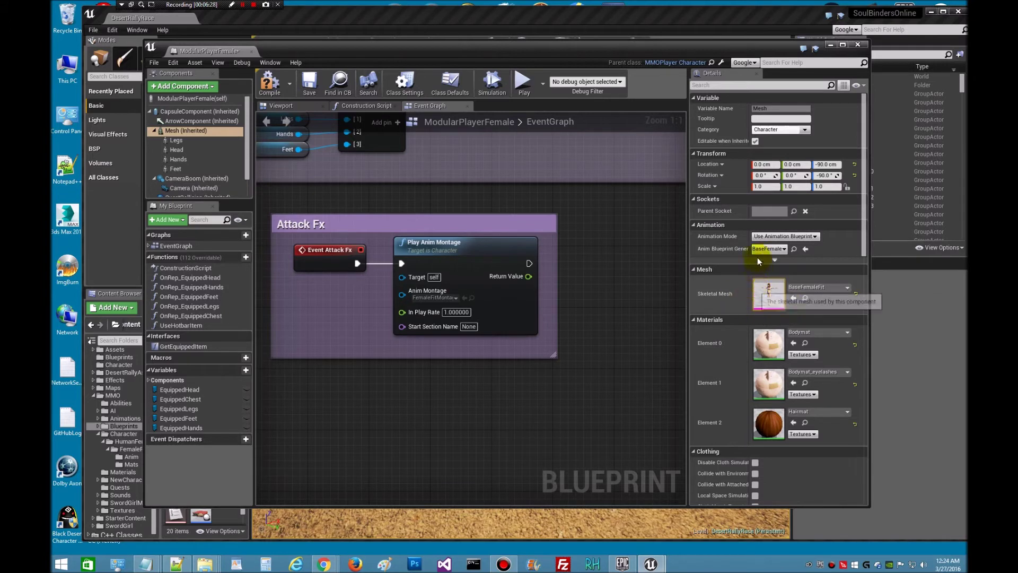
click(269, 83)
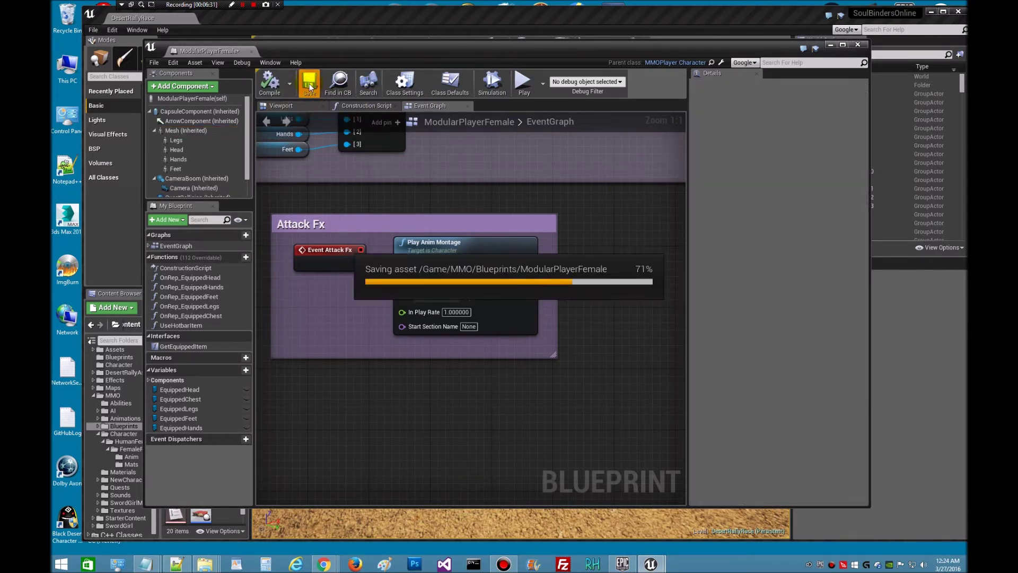
click(858, 46)
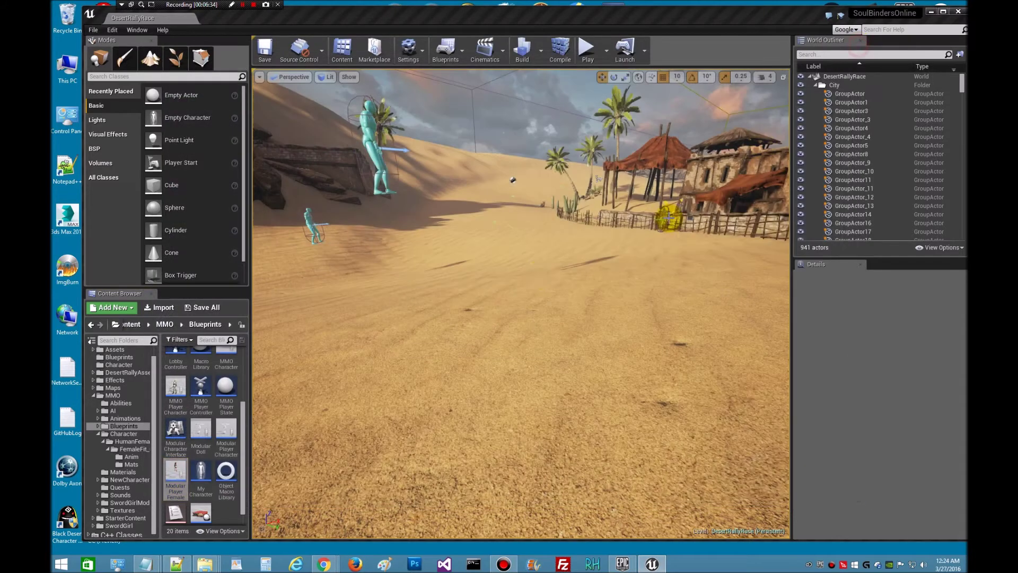
Play the level again and test the female character's idle, running and jumping animations
click(520, 337)
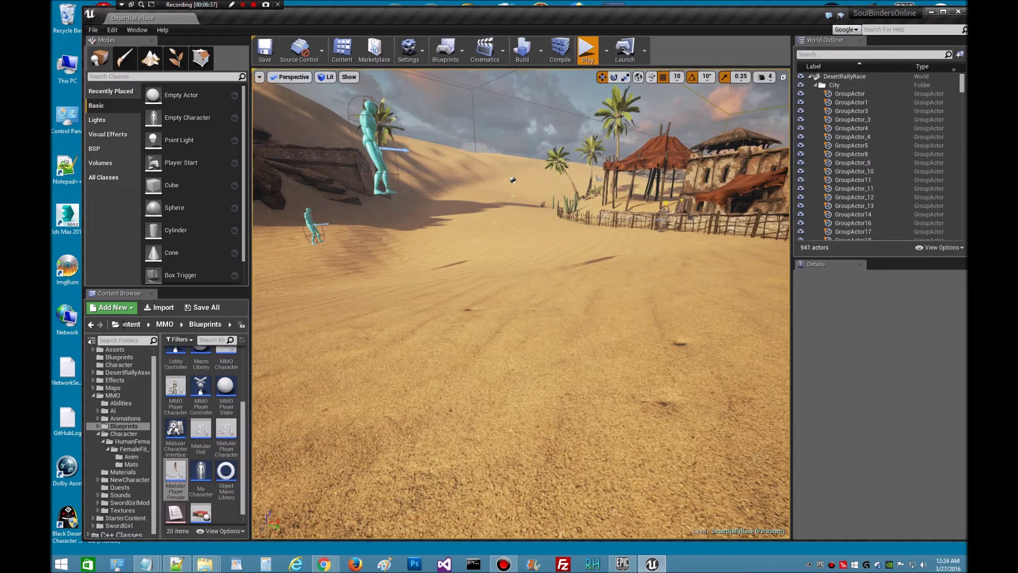
key(alt+p)
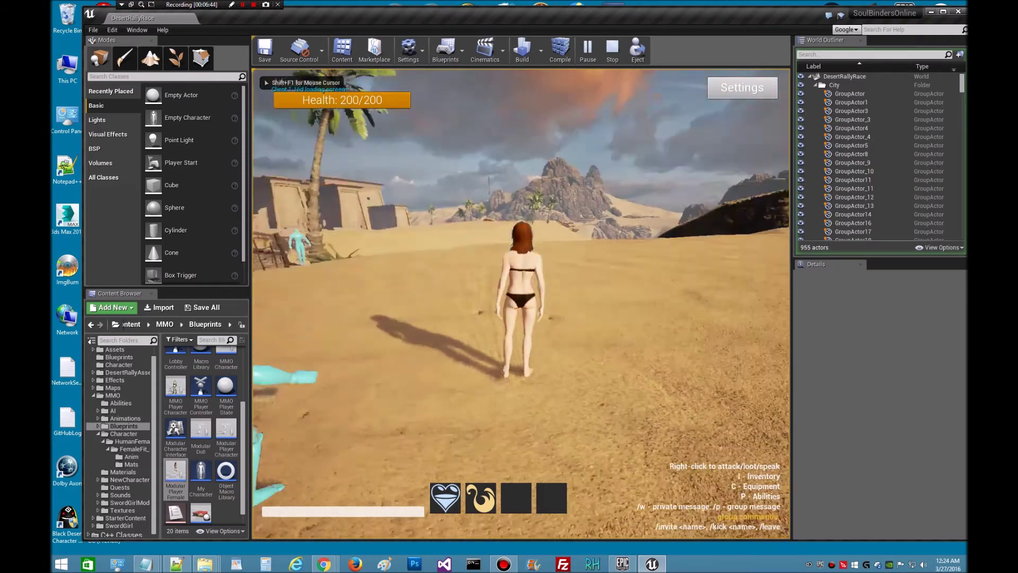
key(w)
click(586, 284)
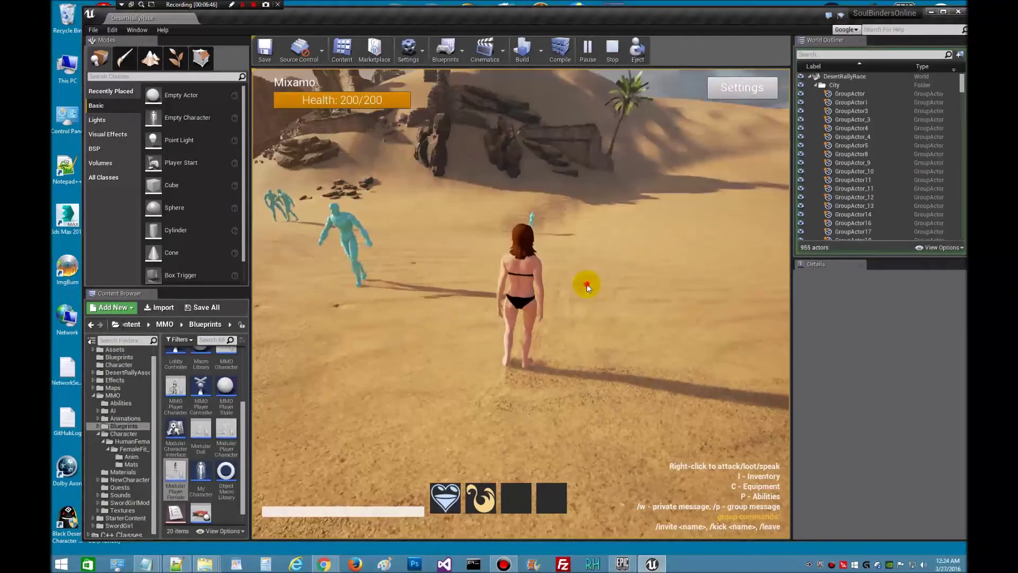
click(586, 288)
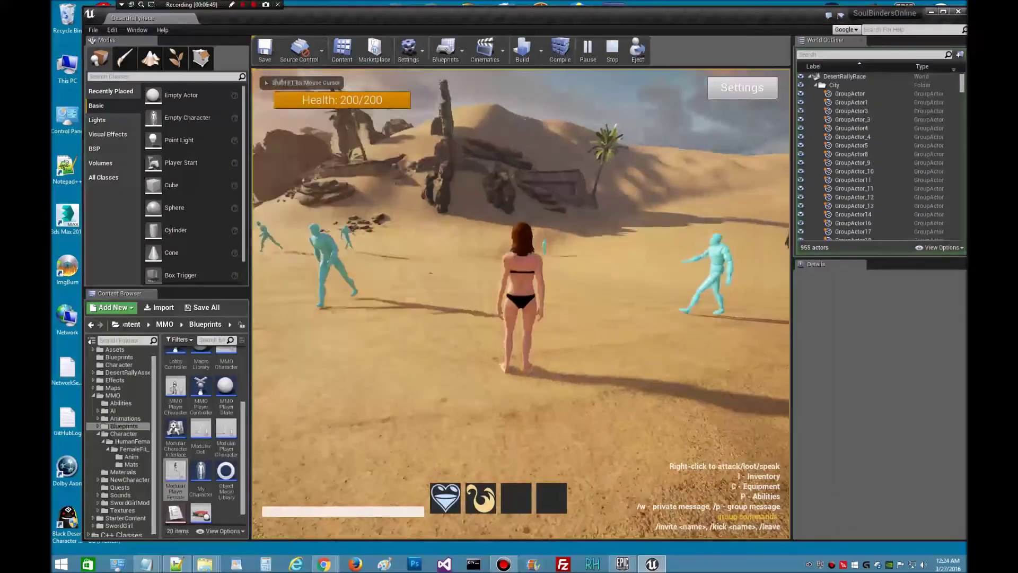
click(595, 287)
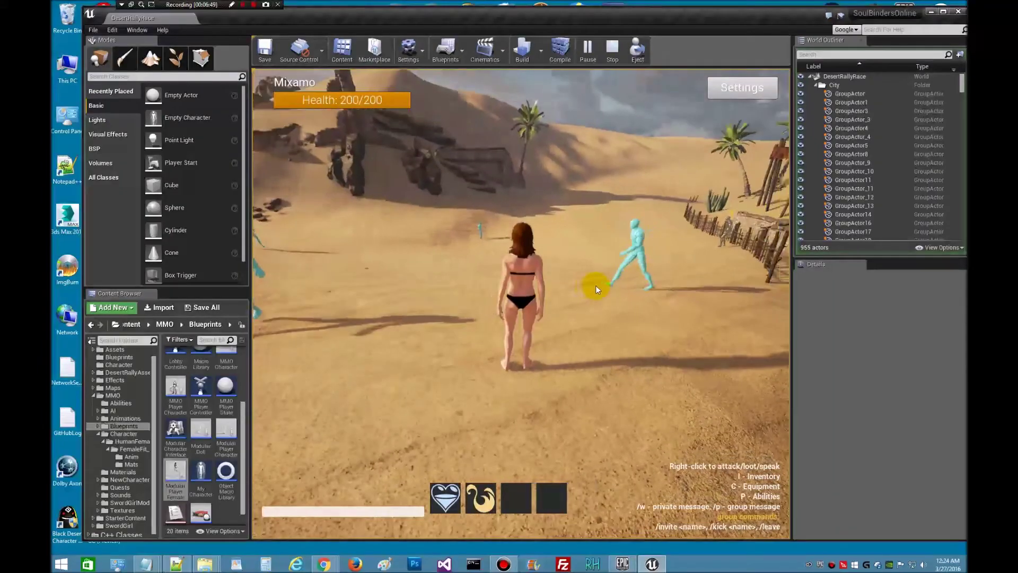
drag(596, 285, 525, 314)
key(w)
key(space)
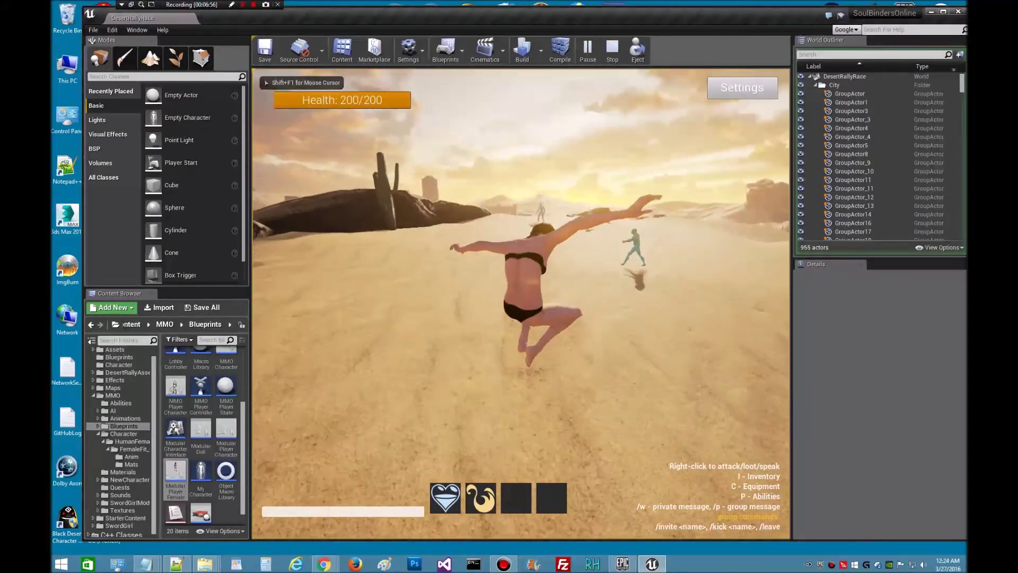
key(space)
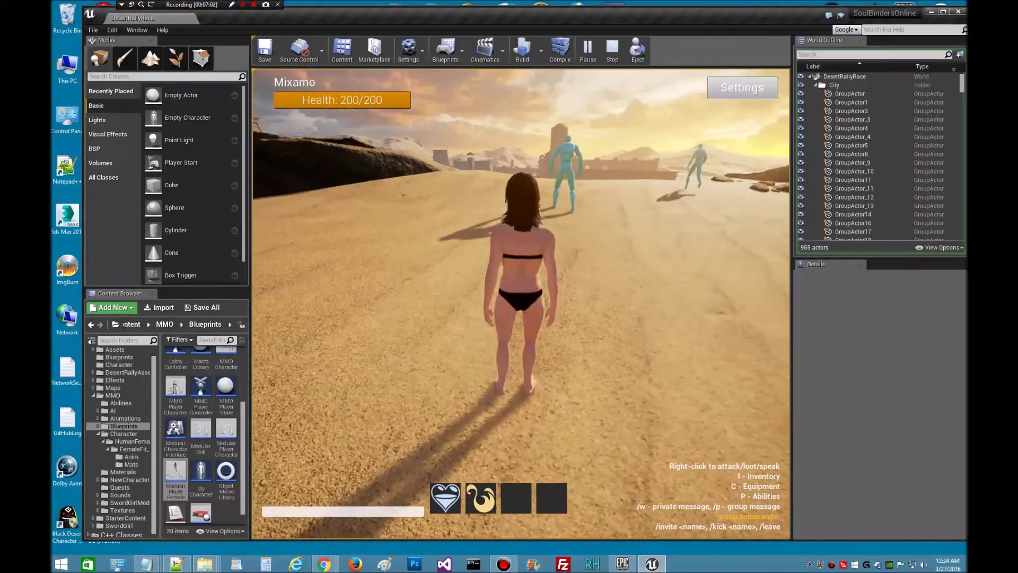
Attack a nearby bandit to test the female character's punching animations
right_click(531, 173)
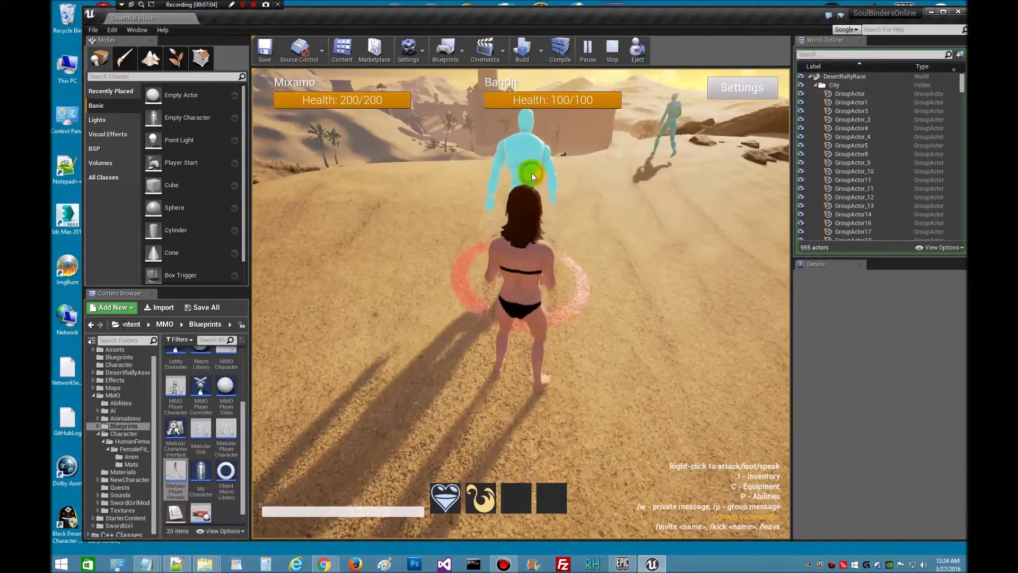
click(656, 274)
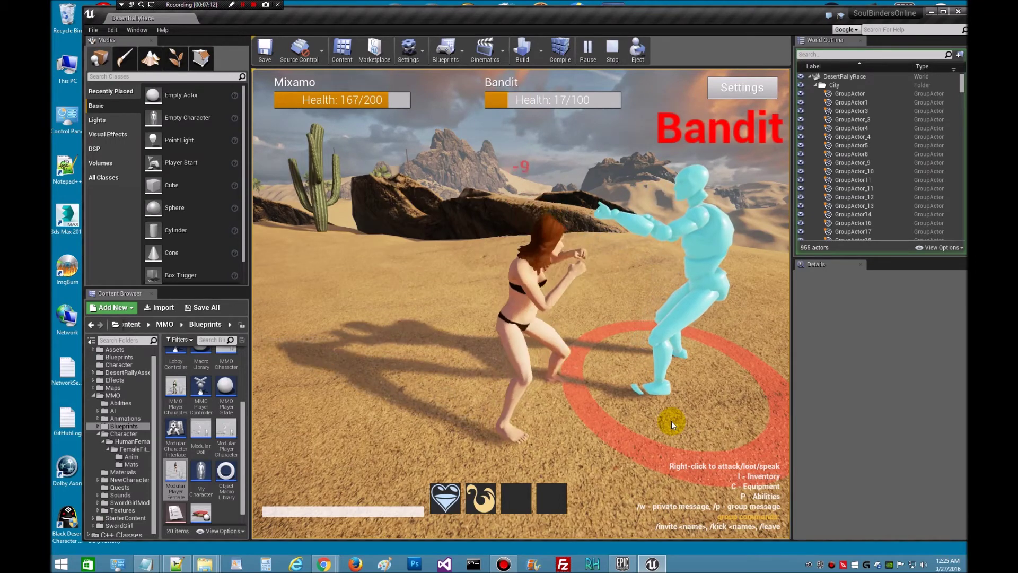
click(610, 382)
Run the character across the desert, view her from the front and back, and stop the play session
key(w)
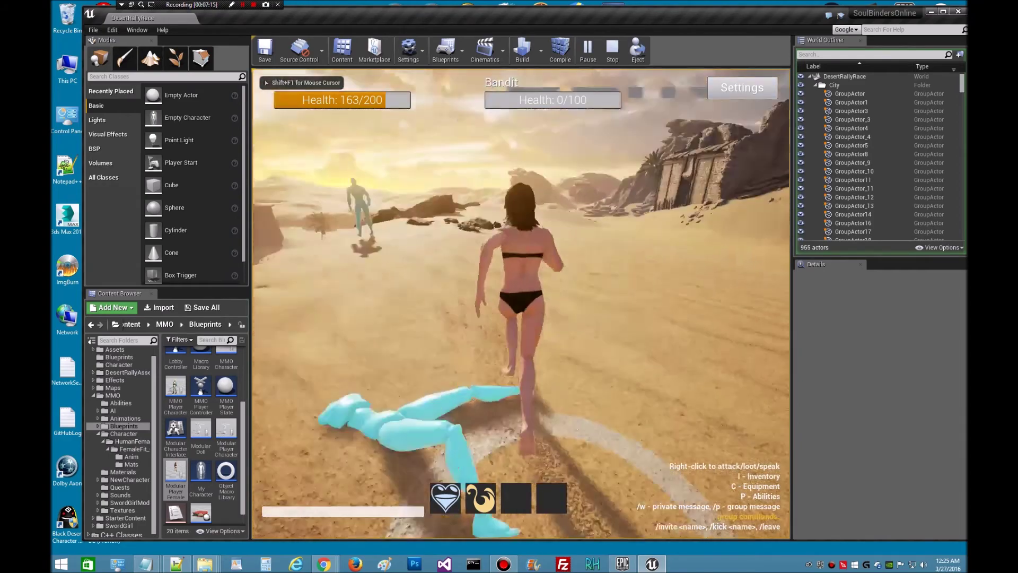
drag(614, 379, 551, 342)
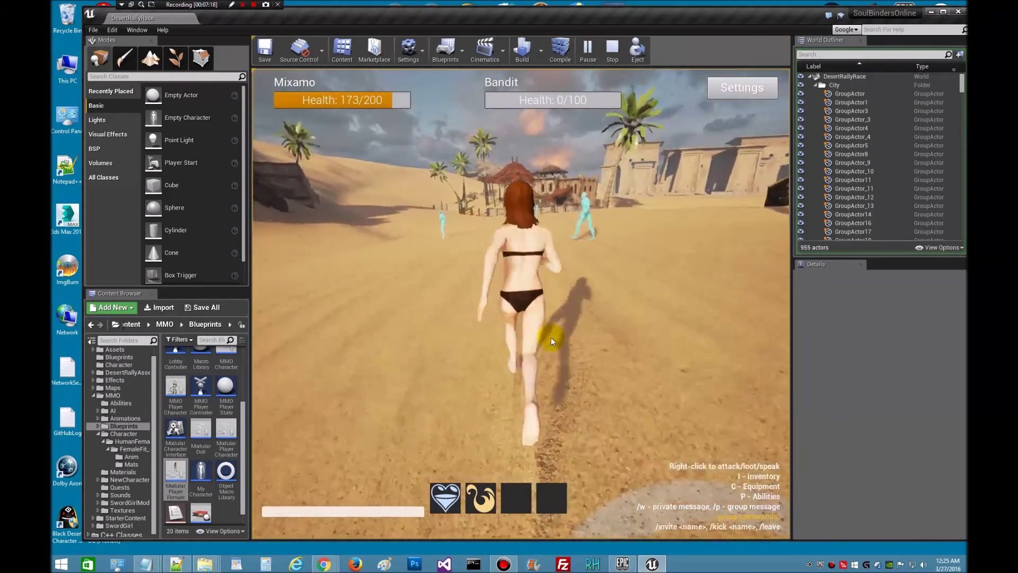
click(552, 342)
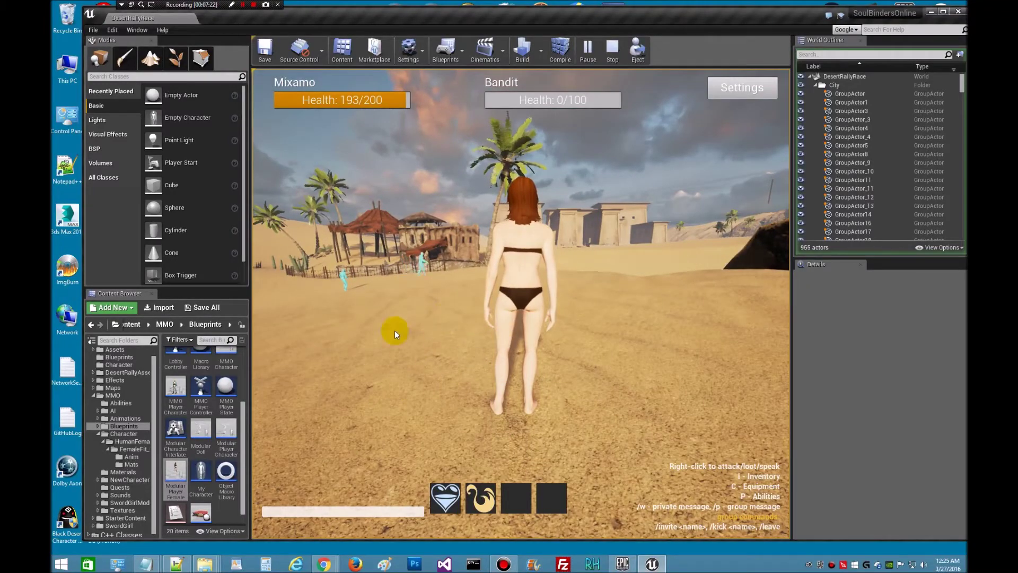
drag(663, 316, 614, 316)
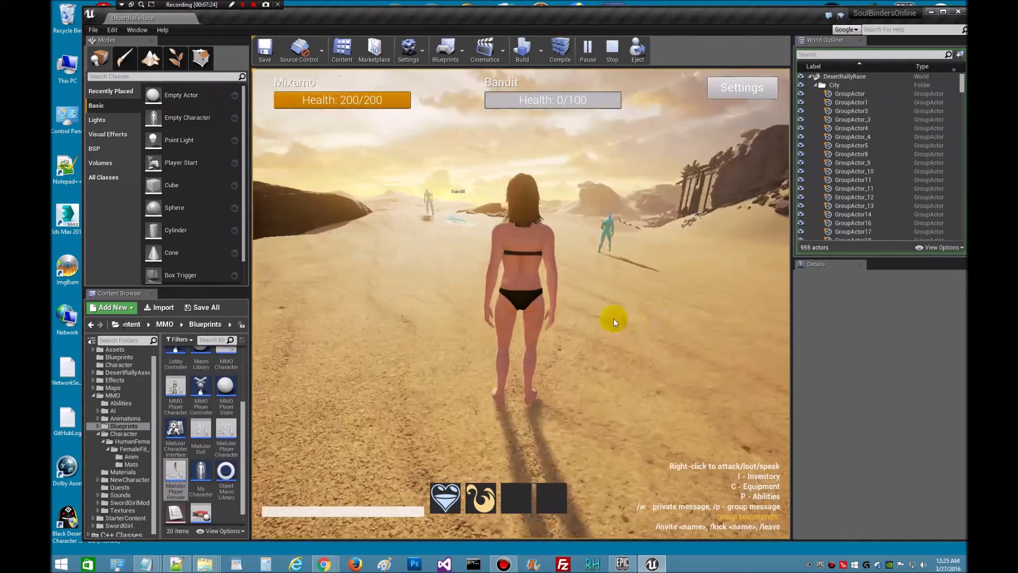
drag(462, 331, 450, 316)
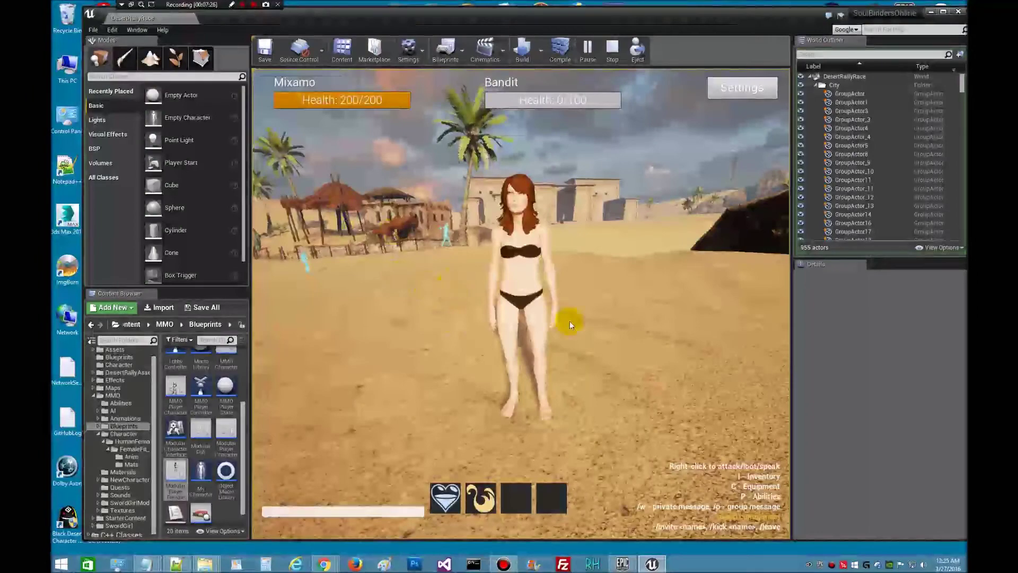
drag(582, 306, 533, 296)
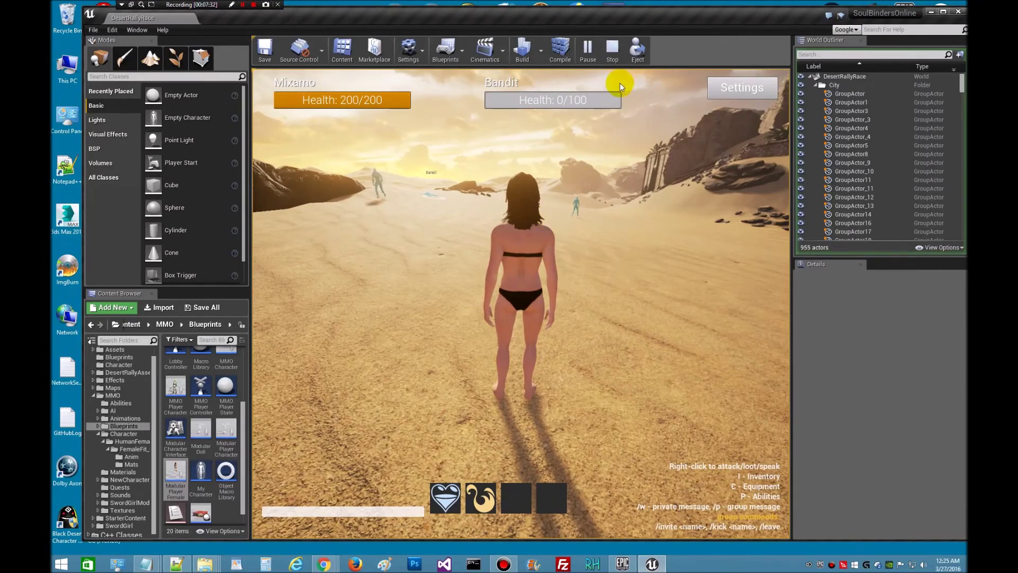
click(614, 57)
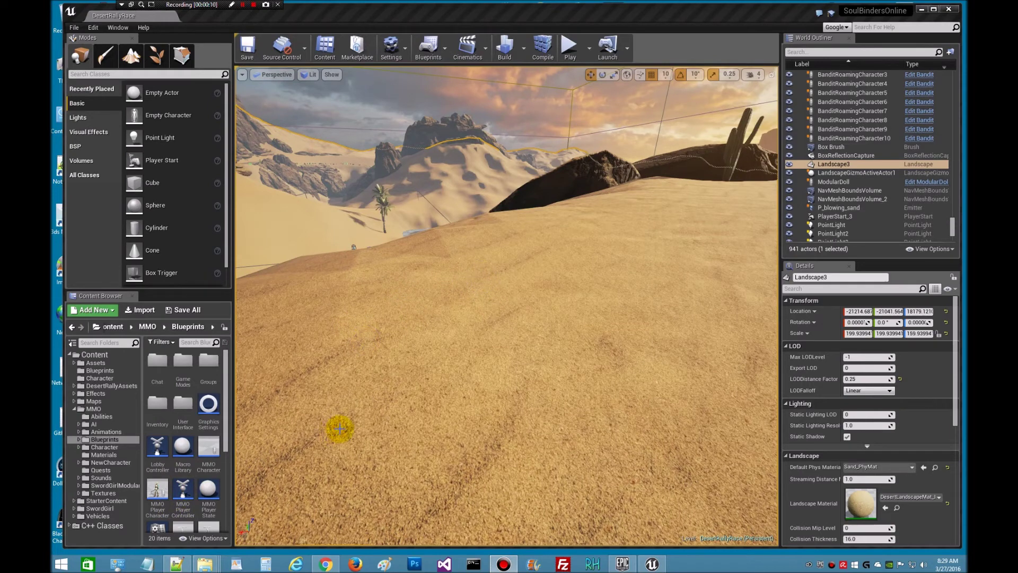
Bring up the _toVersion and SBOLauncher folders in File Explorer to examine the packaged game and launcher files
mouse_move(211, 567)
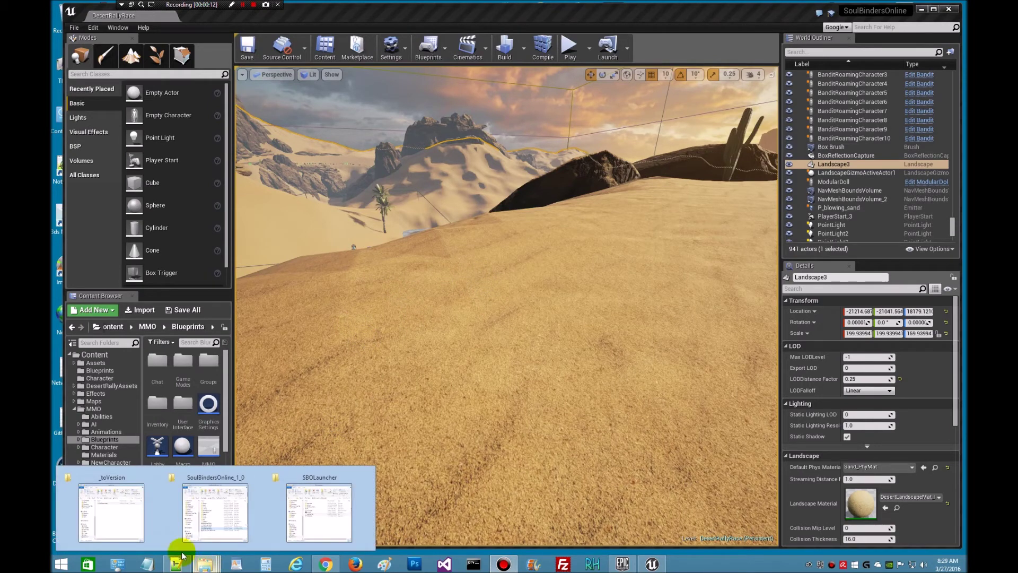
click(113, 509)
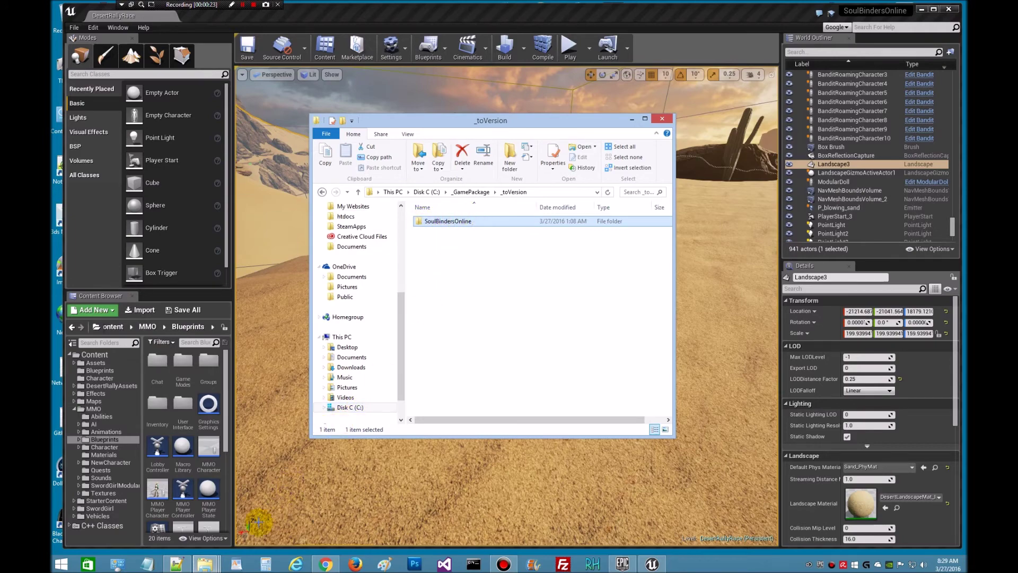
click(205, 566)
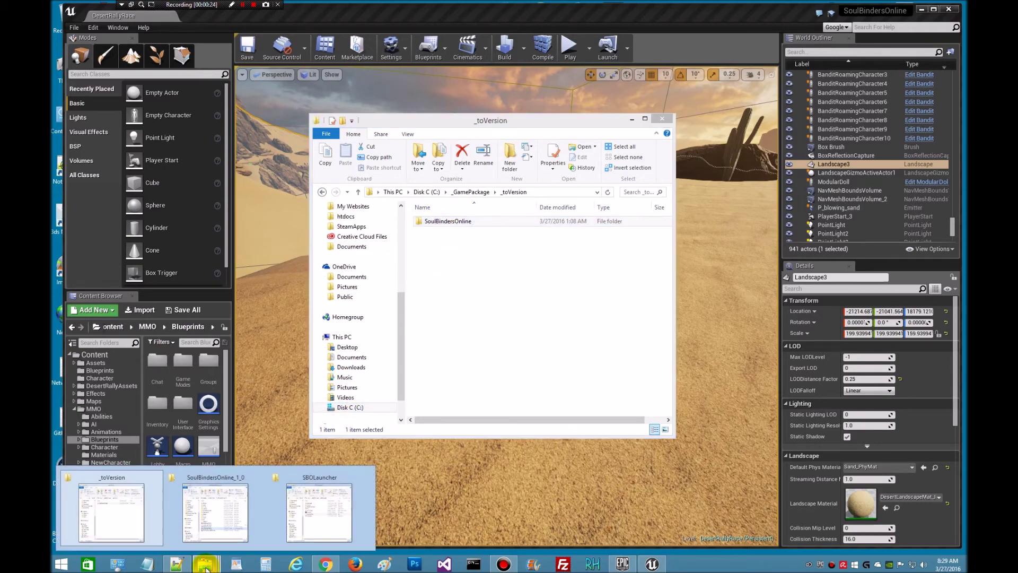
click(310, 515)
drag(499, 172, 483, 140)
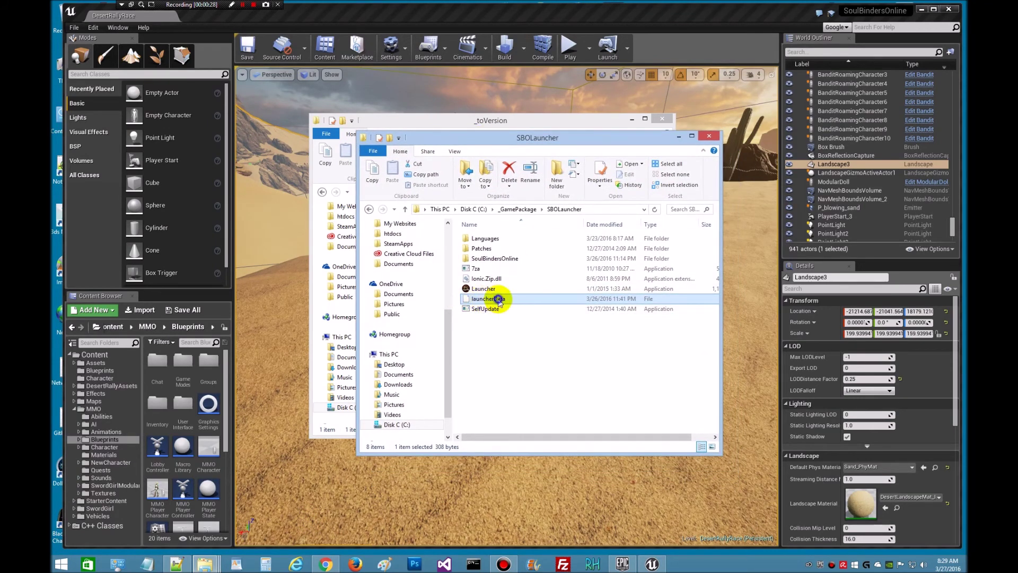
Examine the launcherData file in Notepad++, and minimize it together with both folder windows
right_click(499, 302)
click(545, 326)
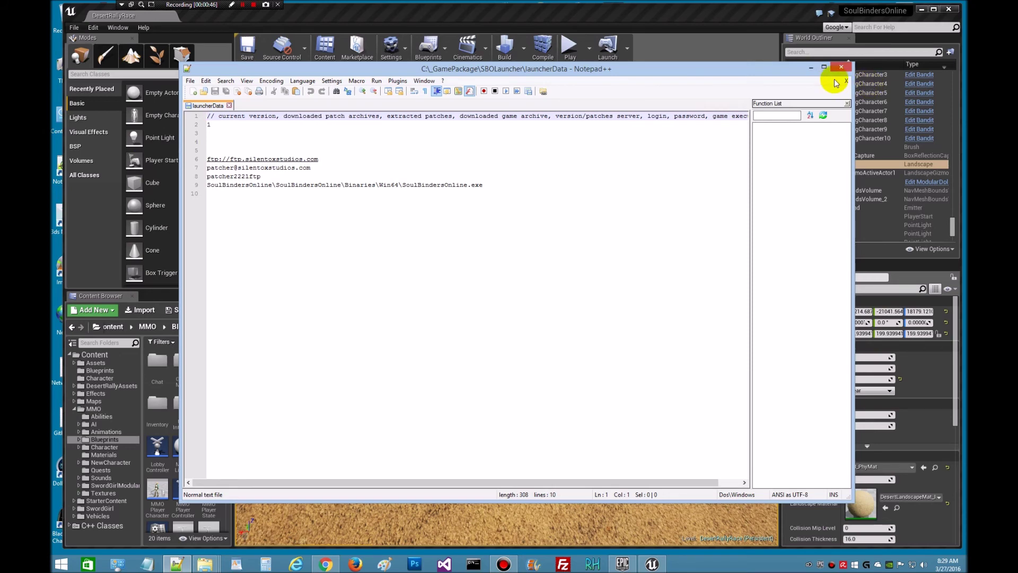
click(810, 68)
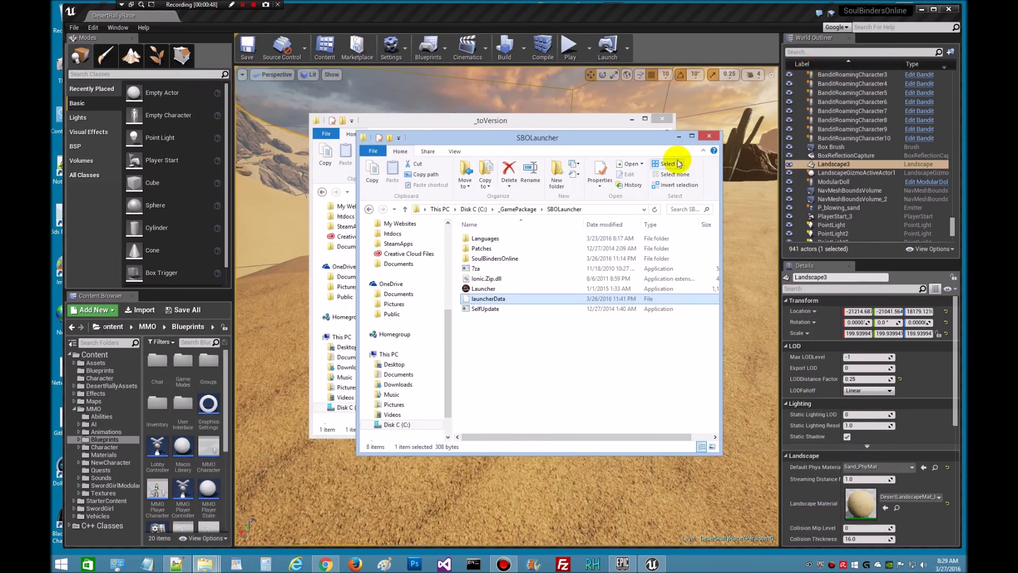
click(679, 136)
click(631, 119)
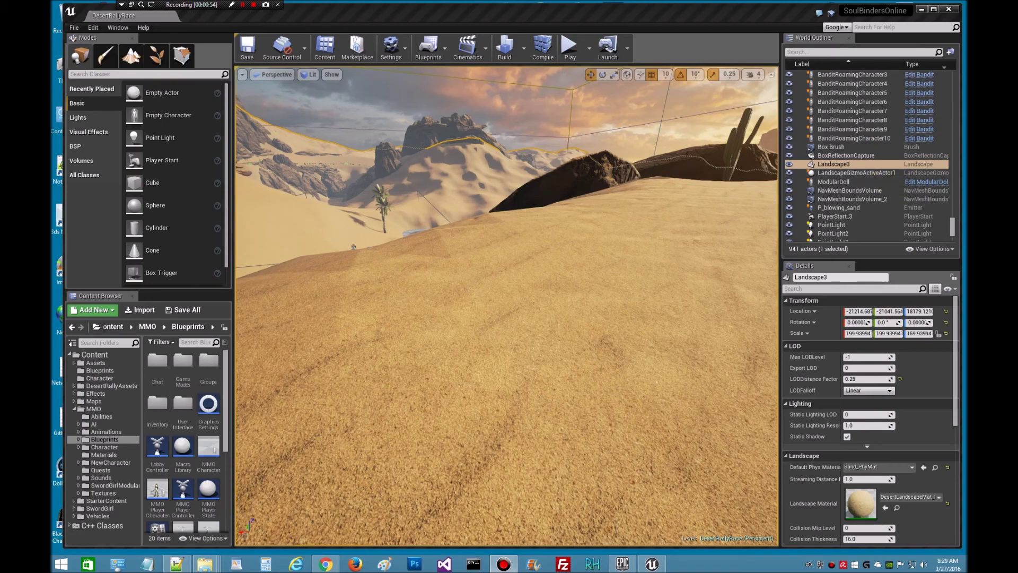
Switch to the browser showing the Launcher/Patcher documentation and move its window aside
key(alt+Tab)
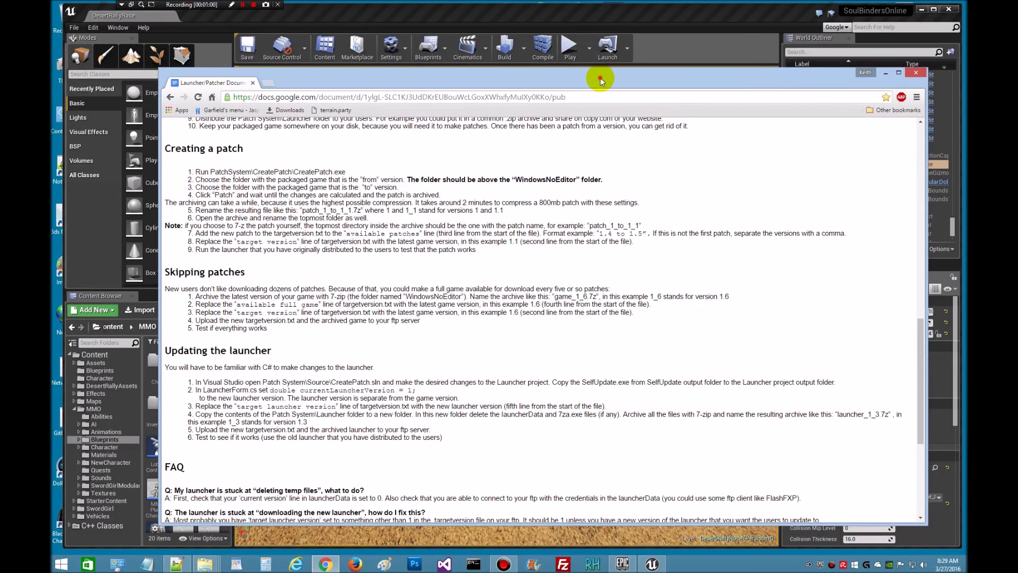
drag(601, 80, 969, 83)
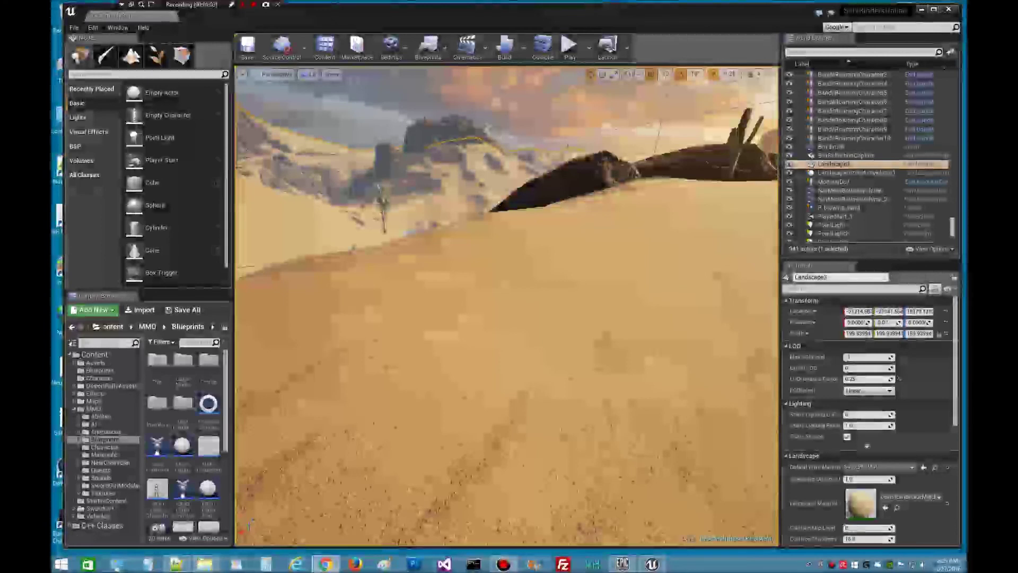